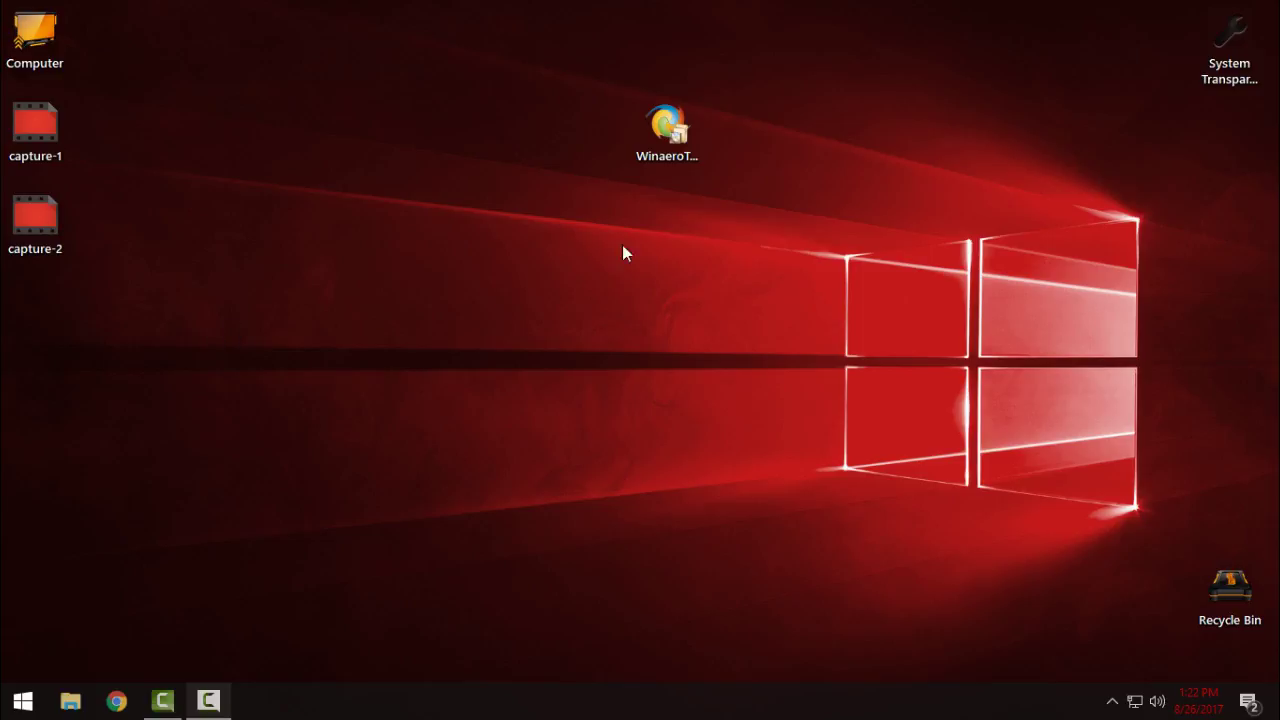
# - Launch the Winaero Tweaker installer in normal mode and accept the license agreement
pyautogui.click(656, 148)
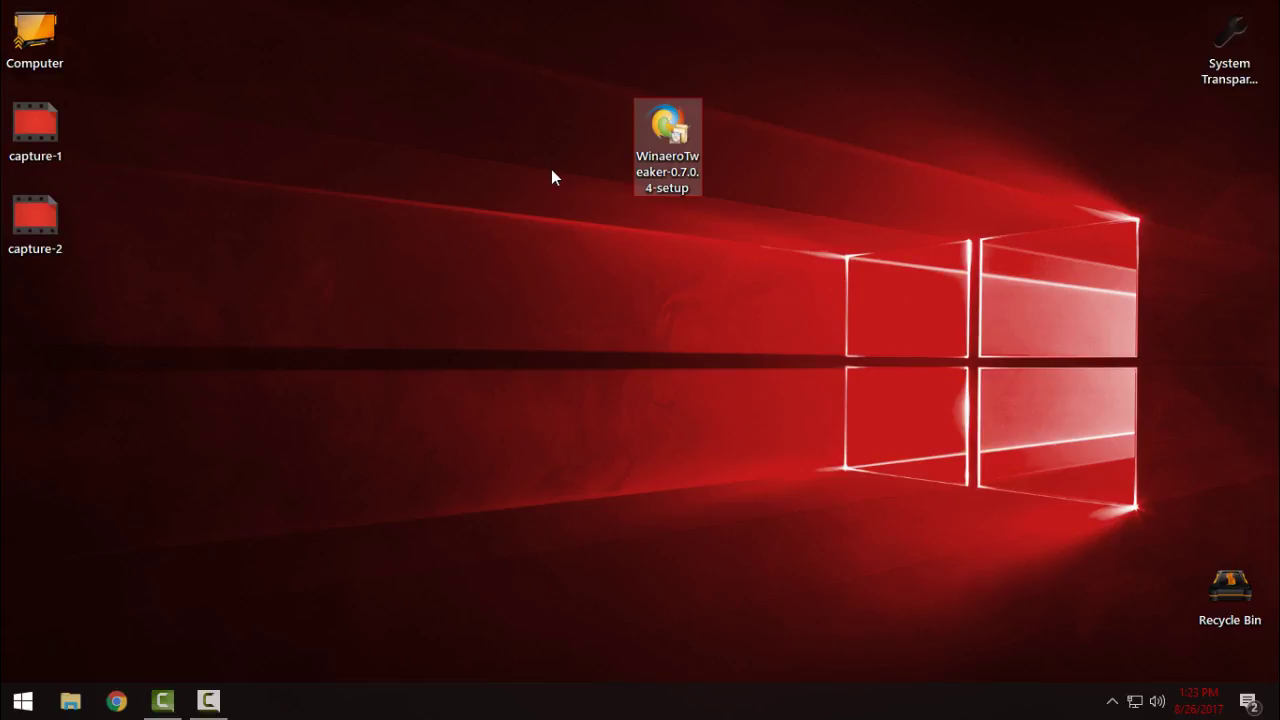
pyautogui.click(605, 168)
pyautogui.doubleClick(680, 152)
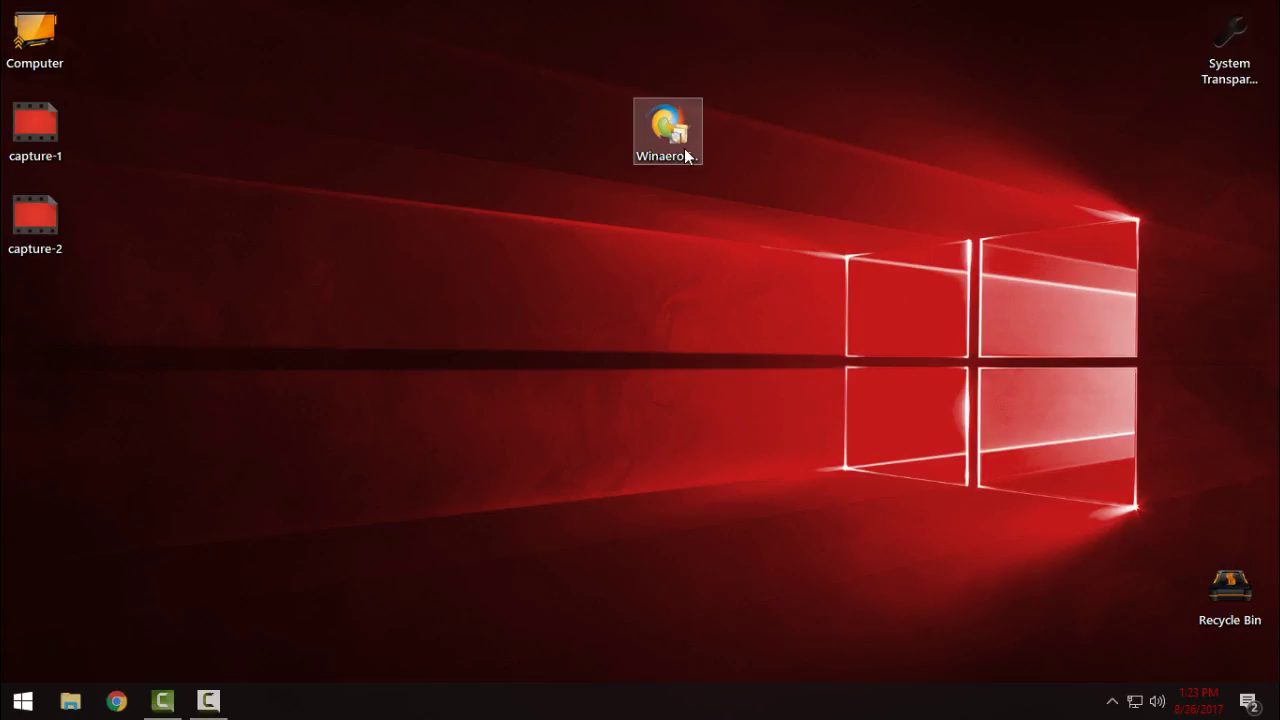
pyautogui.click(633, 287)
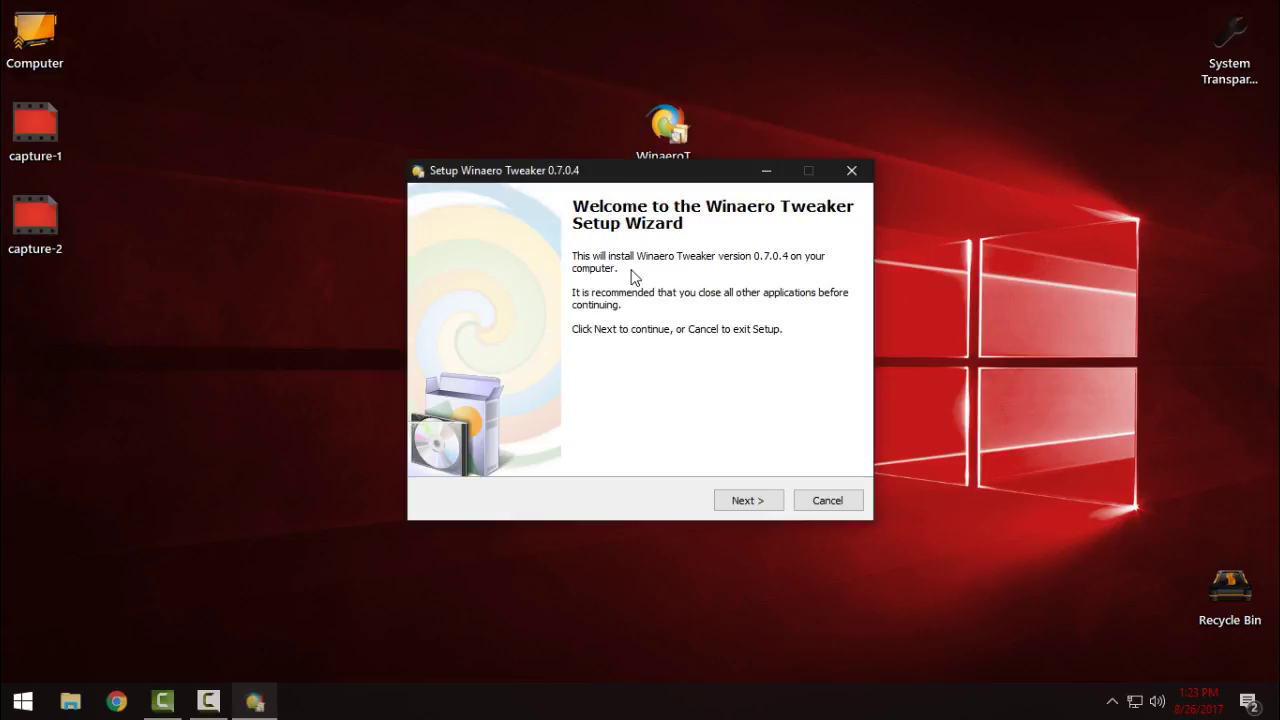
pyautogui.press('Return')
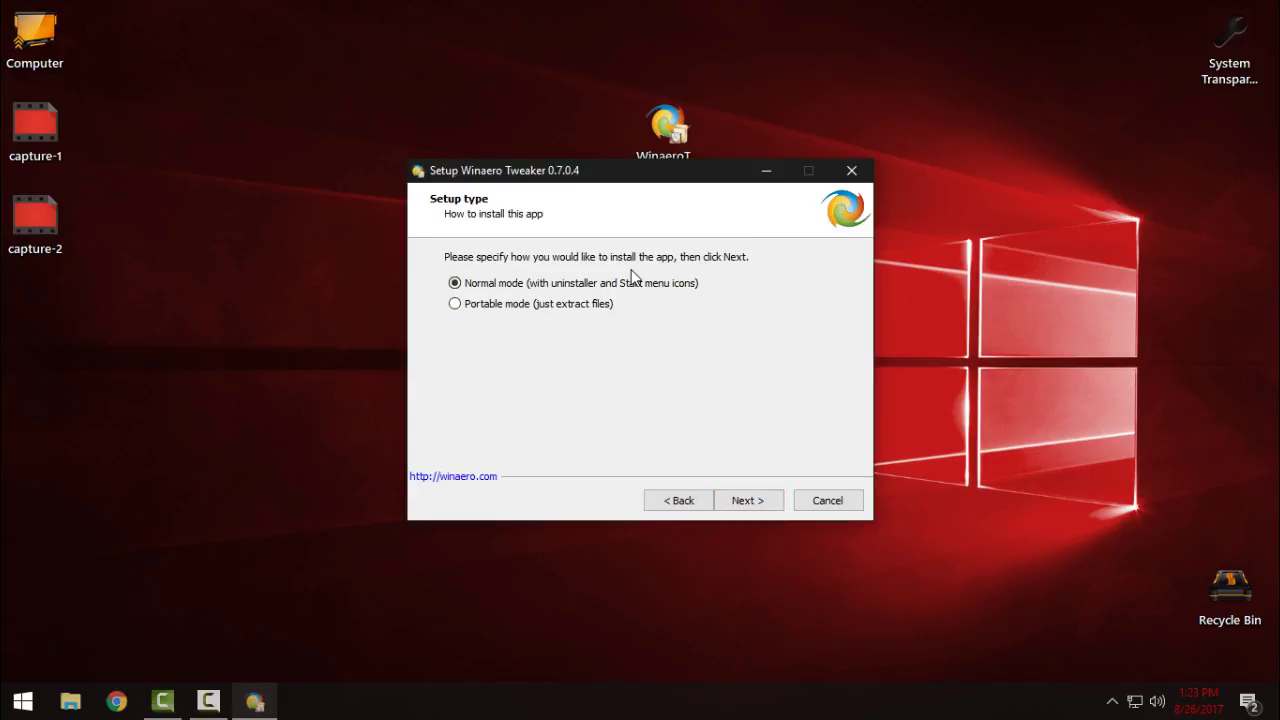
pyautogui.press('Return')
pyautogui.press('Up')
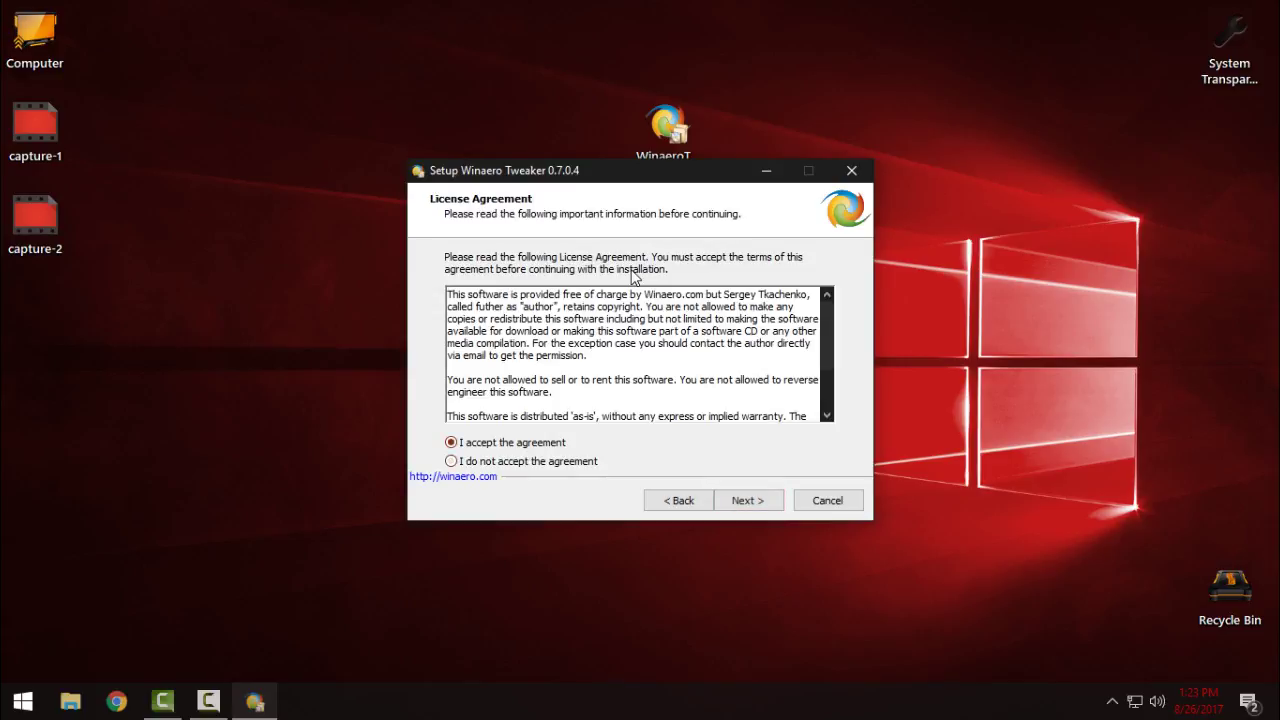
pyautogui.press('Return')
# - Set the install location to D:\Program Files\Winaero Tweaker
pyautogui.press('Tab')
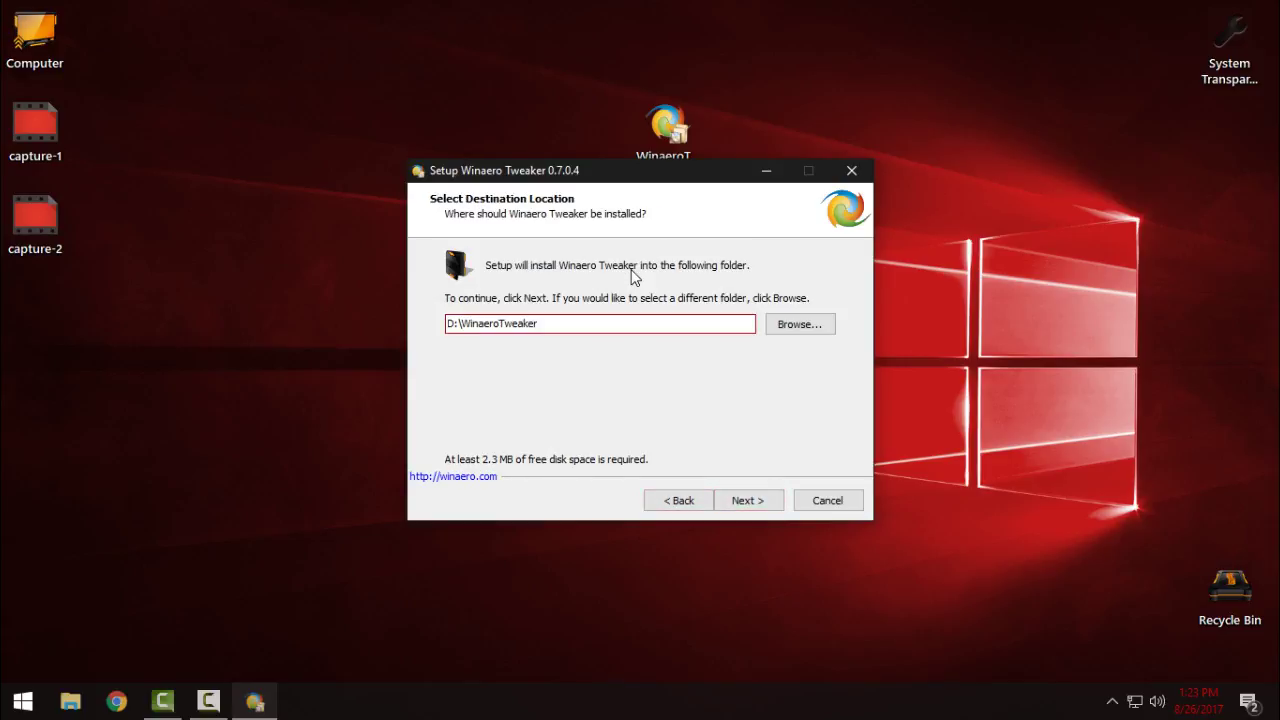
pyautogui.press('Return')
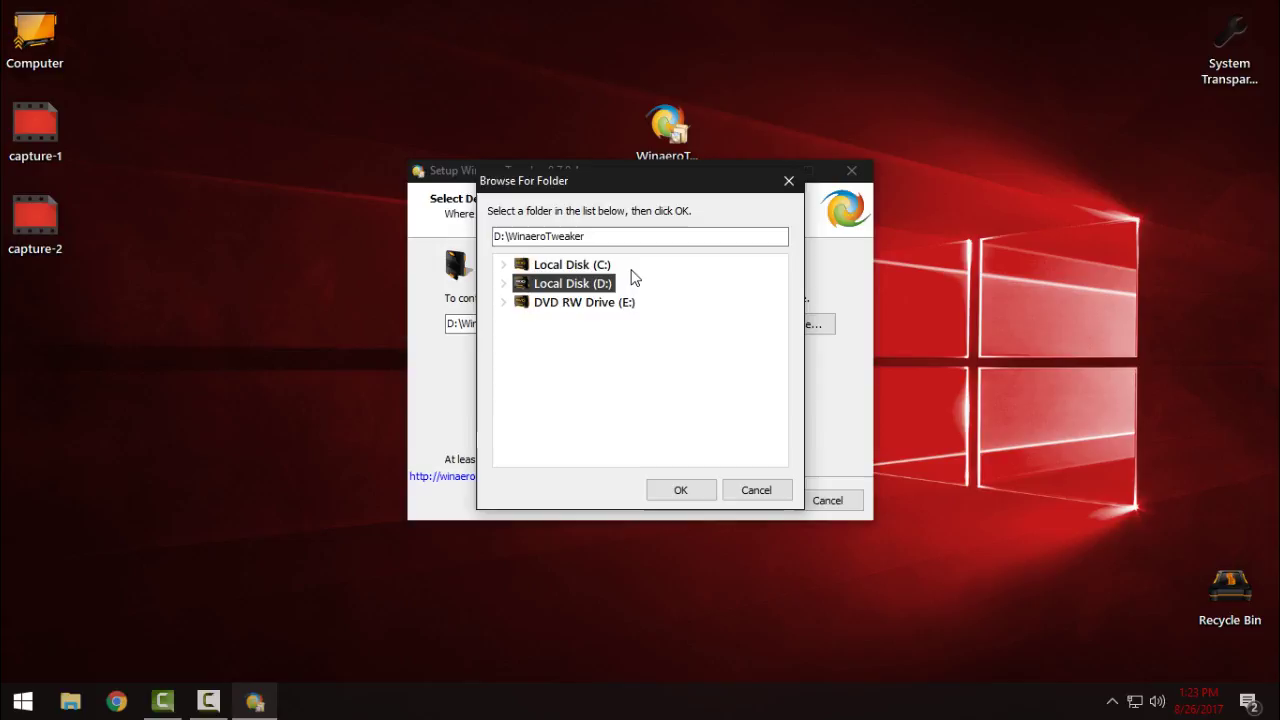
pyautogui.press('Right')
pyautogui.press('Down')
pyautogui.press('Down')
pyautogui.press('Down')
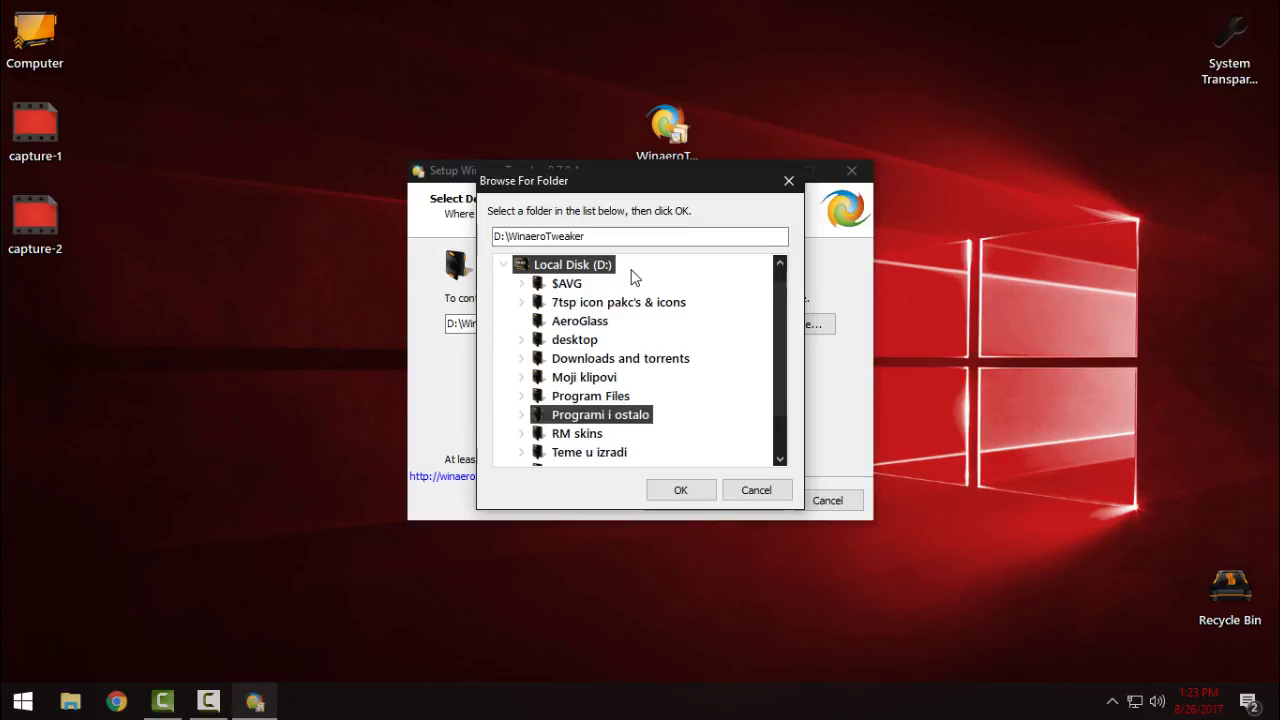
pyautogui.press('Up')
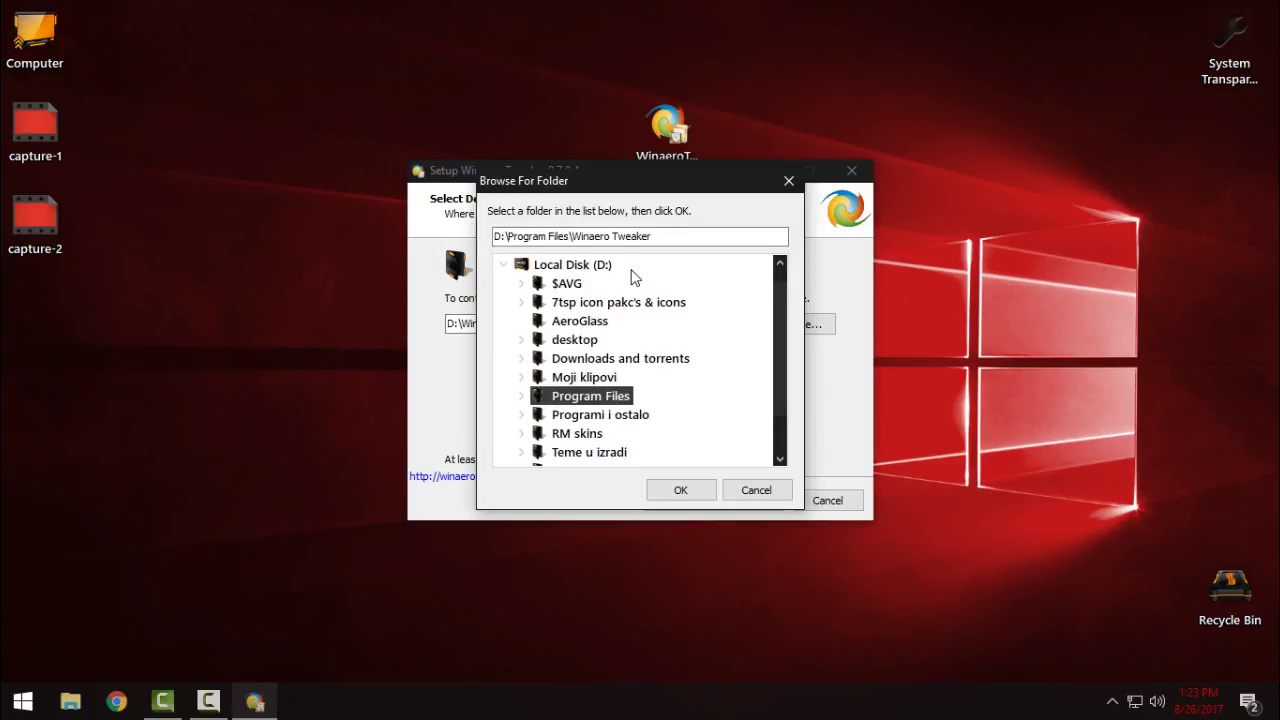
pyautogui.press('Tab')
pyautogui.press('Return')
pyautogui.press('Tab')
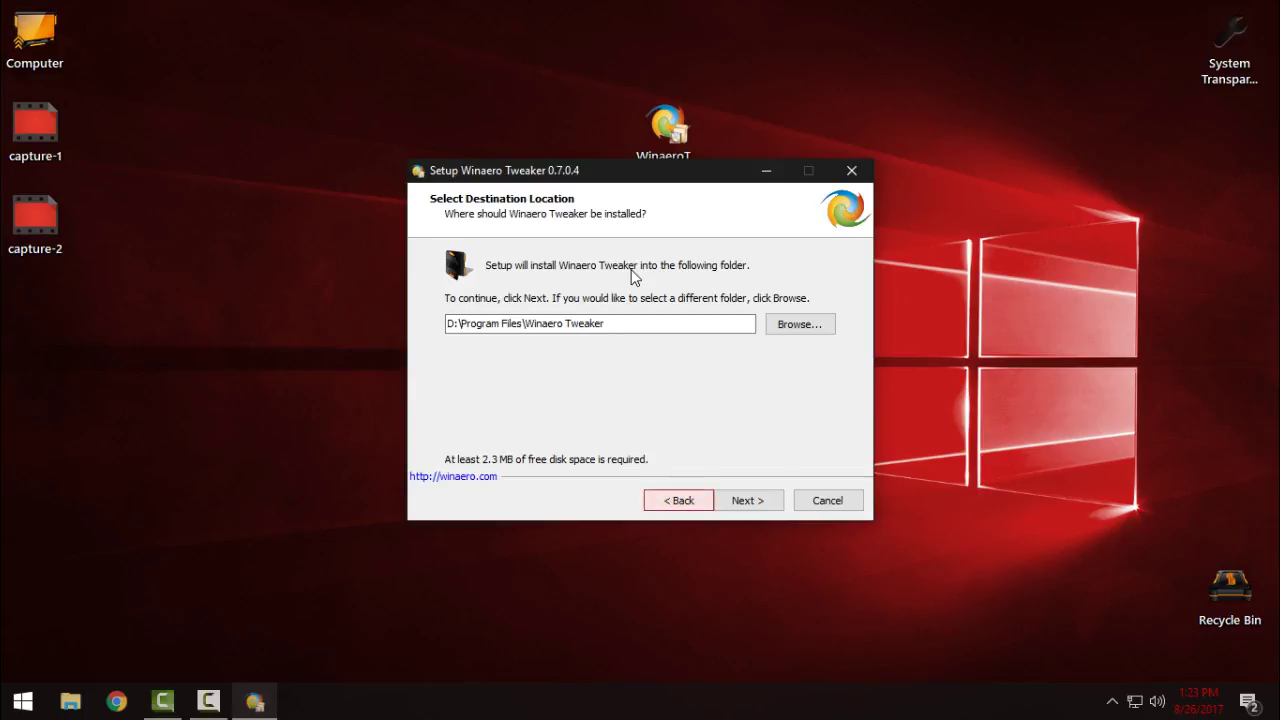
pyautogui.press('Tab')
pyautogui.press('Return')
# - Keep the desktop shortcut for all users and the default Start menu folder, then install
pyautogui.press('Return')
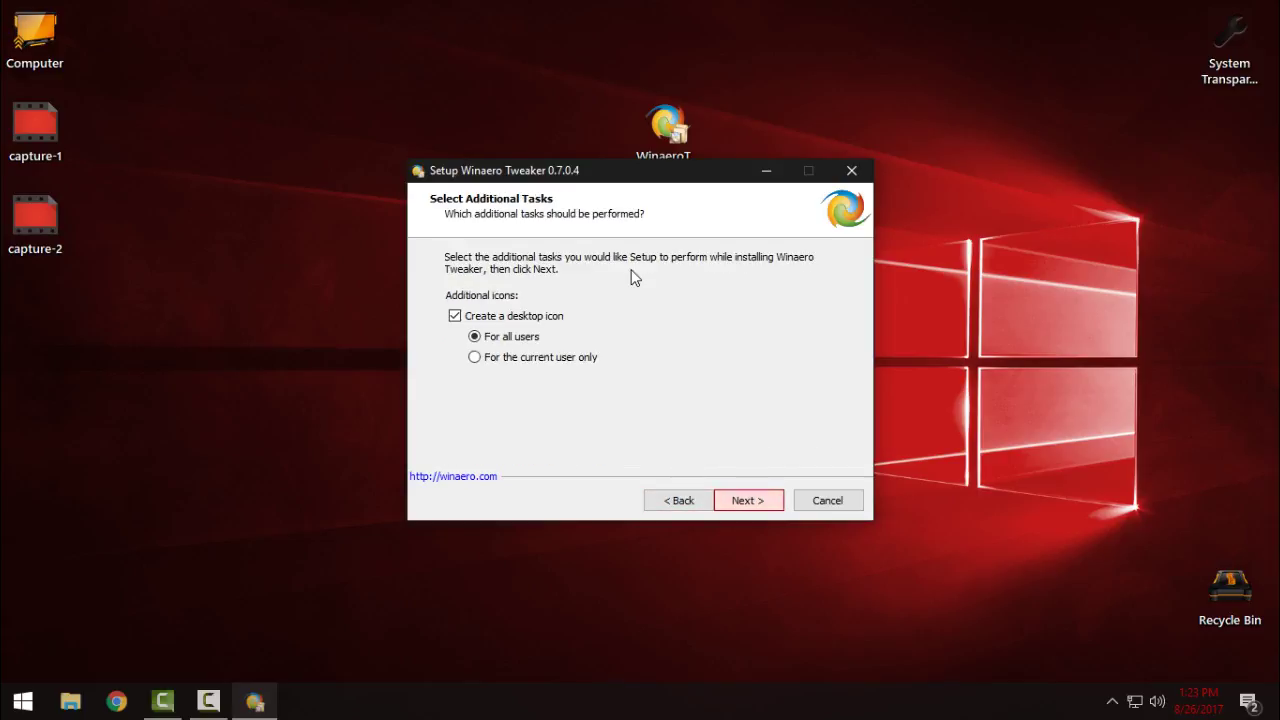
pyautogui.press('Tab')
pyautogui.press('Tab')
pyautogui.press('Down')
pyautogui.press('Up')
pyautogui.press('Tab')
pyautogui.press('Tab')
pyautogui.press('Return')
pyautogui.press('Return')
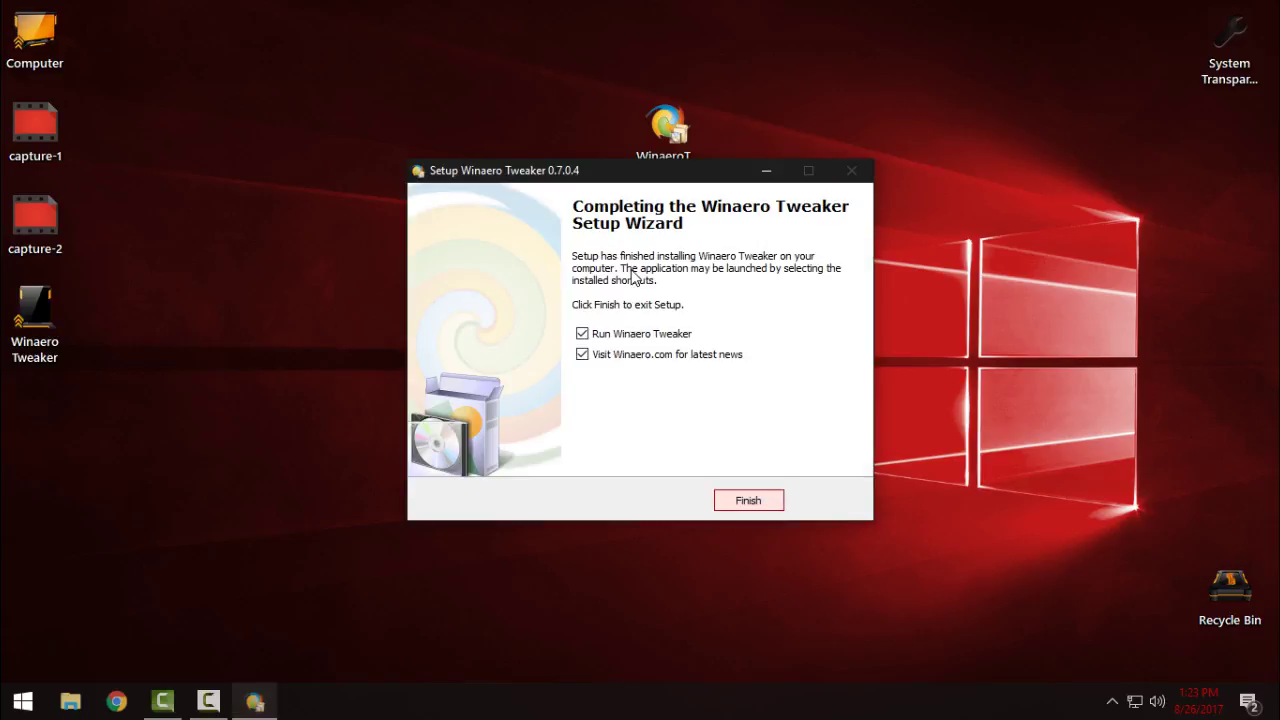
# - Finish the setup wizard with the option to run Winaero Tweaker
pyautogui.hotkey('shift', 'Tab')
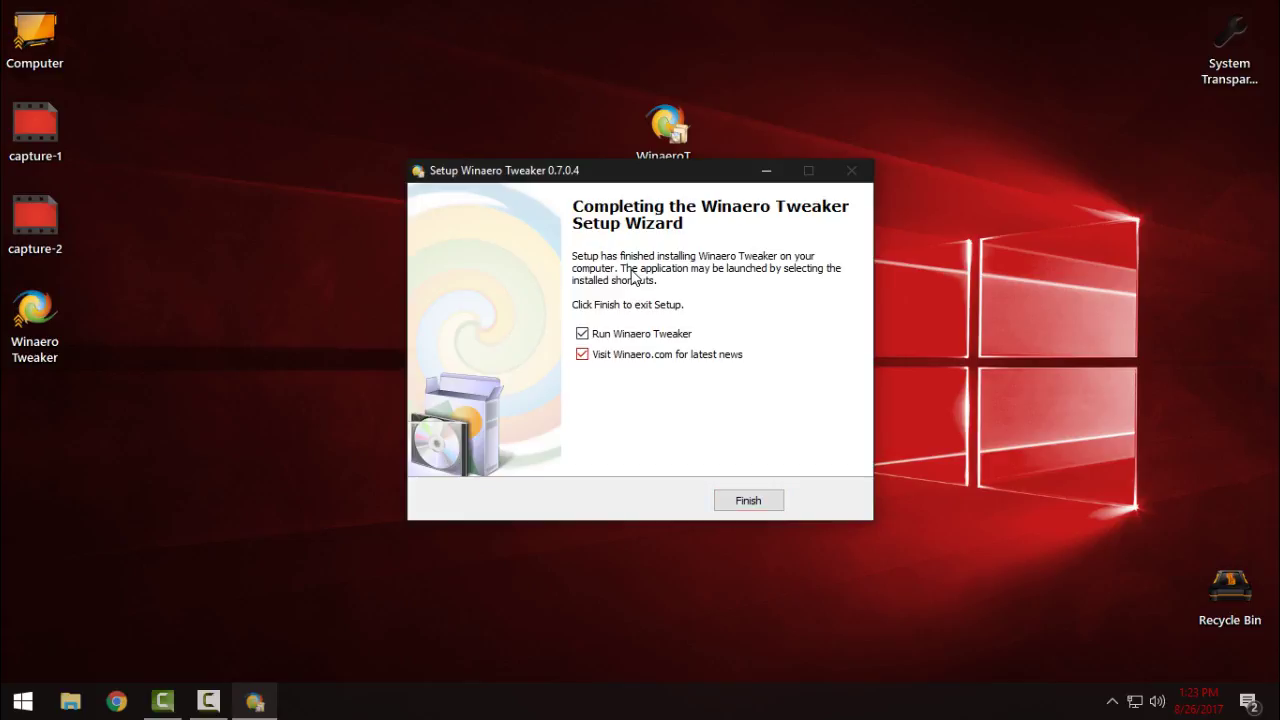
pyautogui.hotkey('shift', 'Tab')
pyautogui.press('Return')
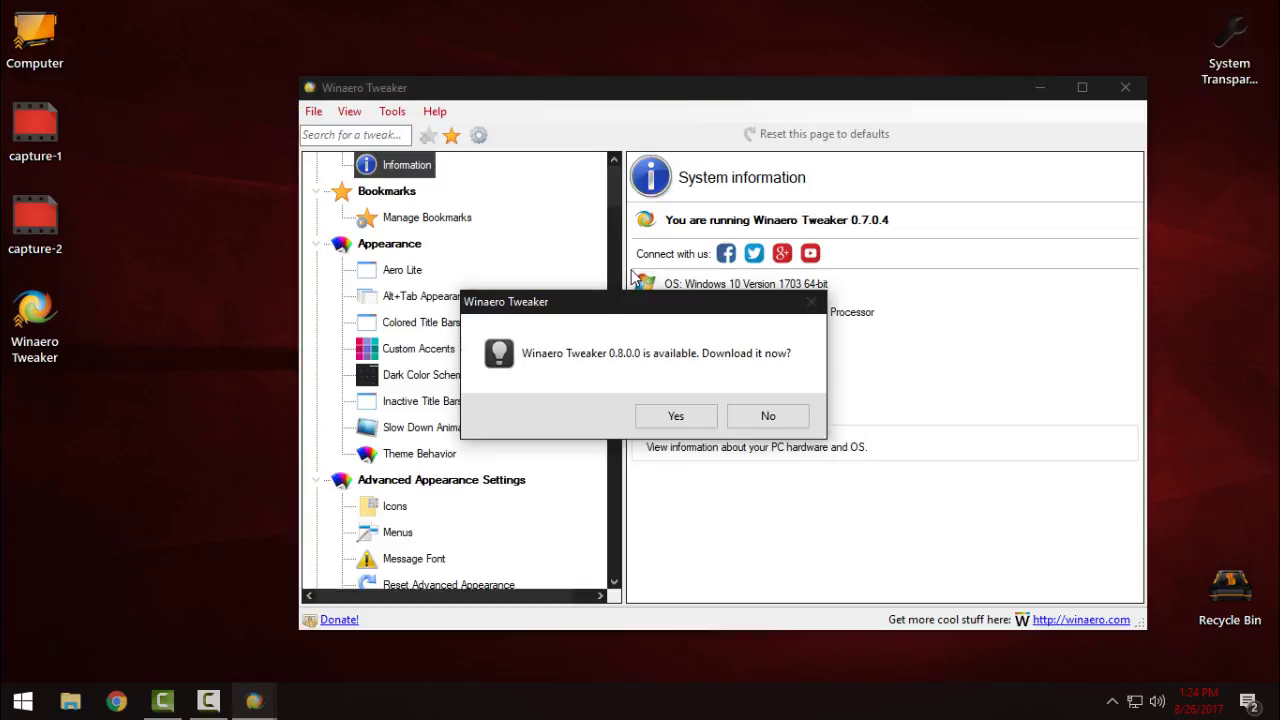
# - Decline the offered 0.8.0.0 update, leaving the System information page showing
pyautogui.moveTo(641, 308); pyautogui.dragTo(648, 312)
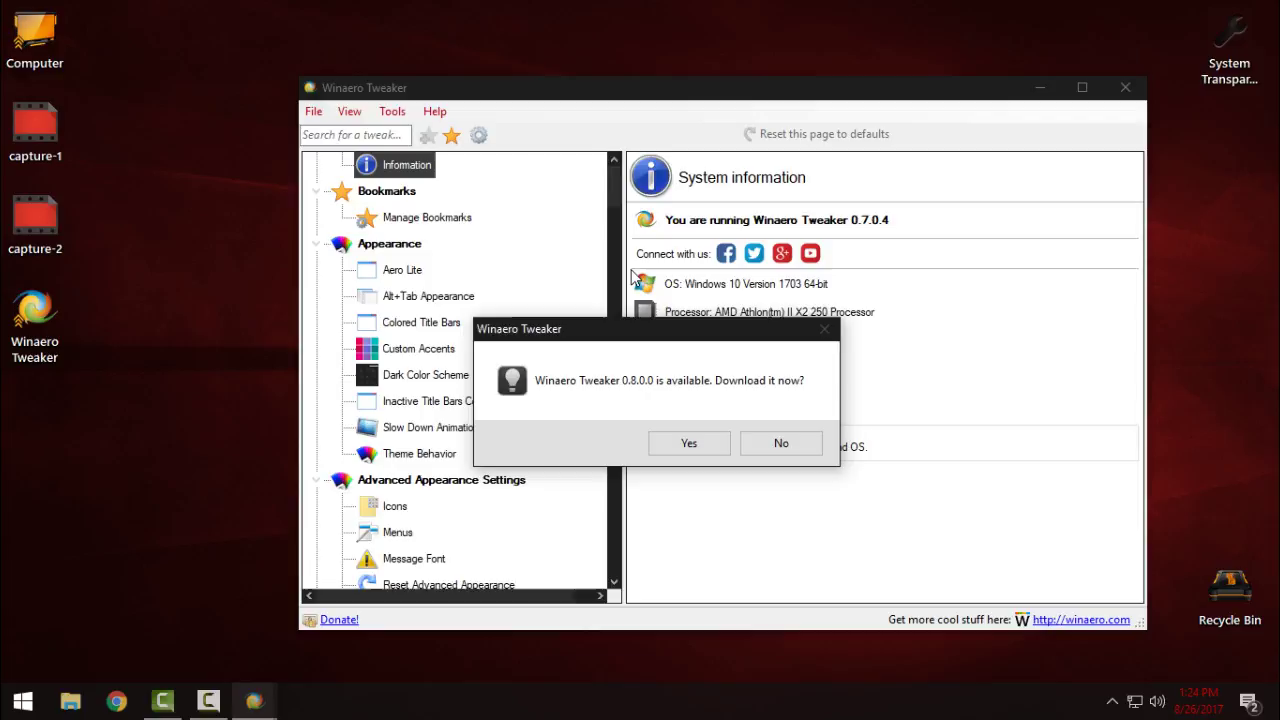
pyautogui.press('Tab')
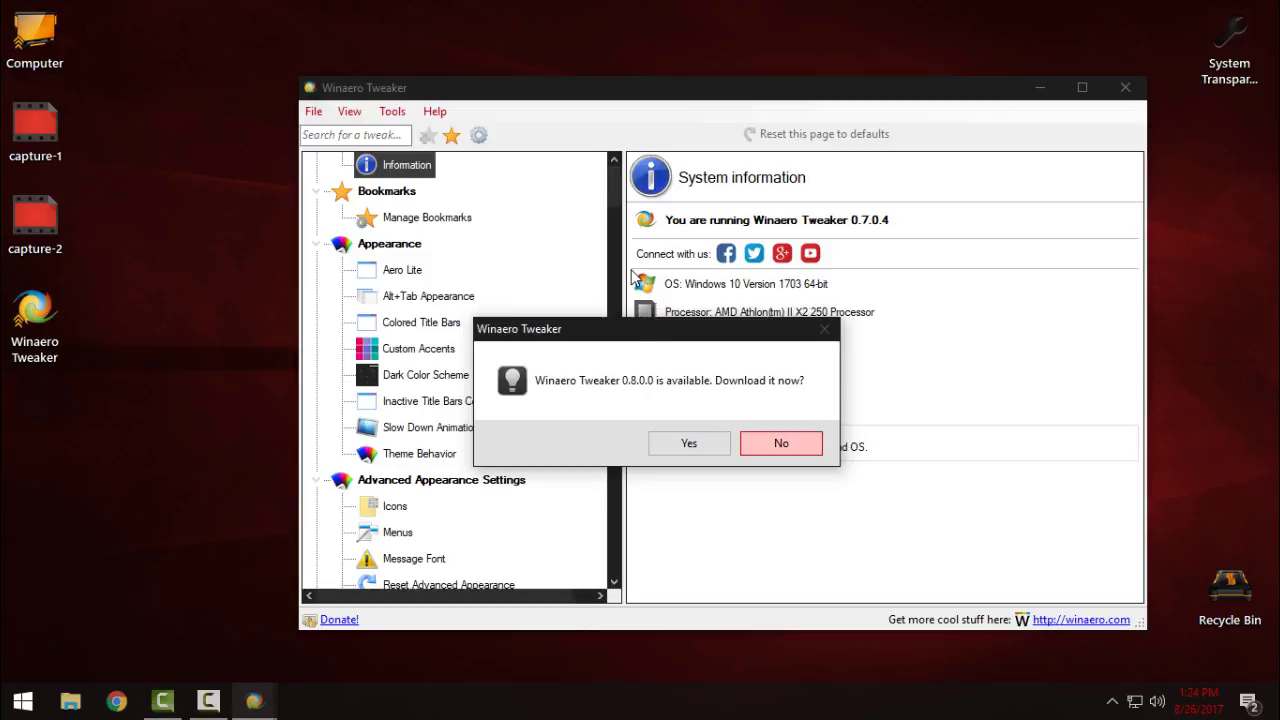
pyautogui.press('Return')
# - Maximize the tweaker and browse the Manage Bookmarks and Aero Lite pages
pyautogui.click(1082, 87)
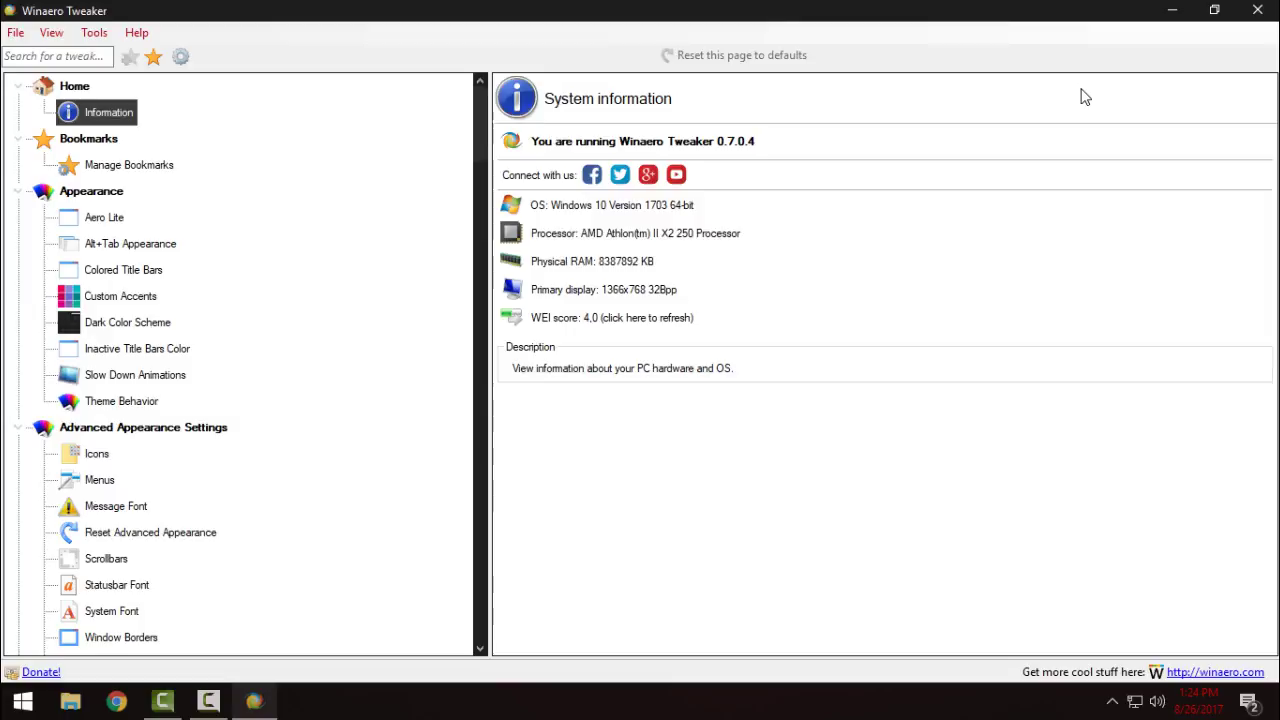
pyautogui.scroll(-3, 1085, 96)
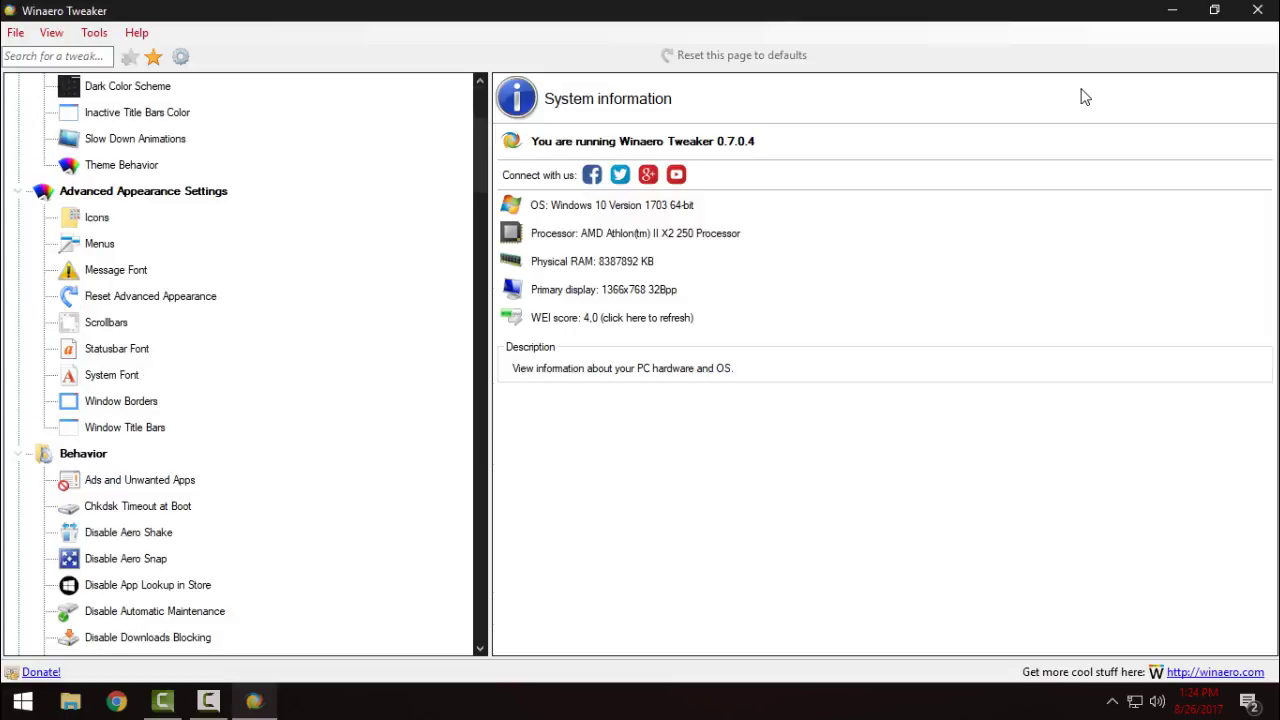
pyautogui.scroll(-20, 1085, 96)
pyautogui.scroll(-10, 1085, 96)
pyautogui.scroll(-4, 1085, 96)
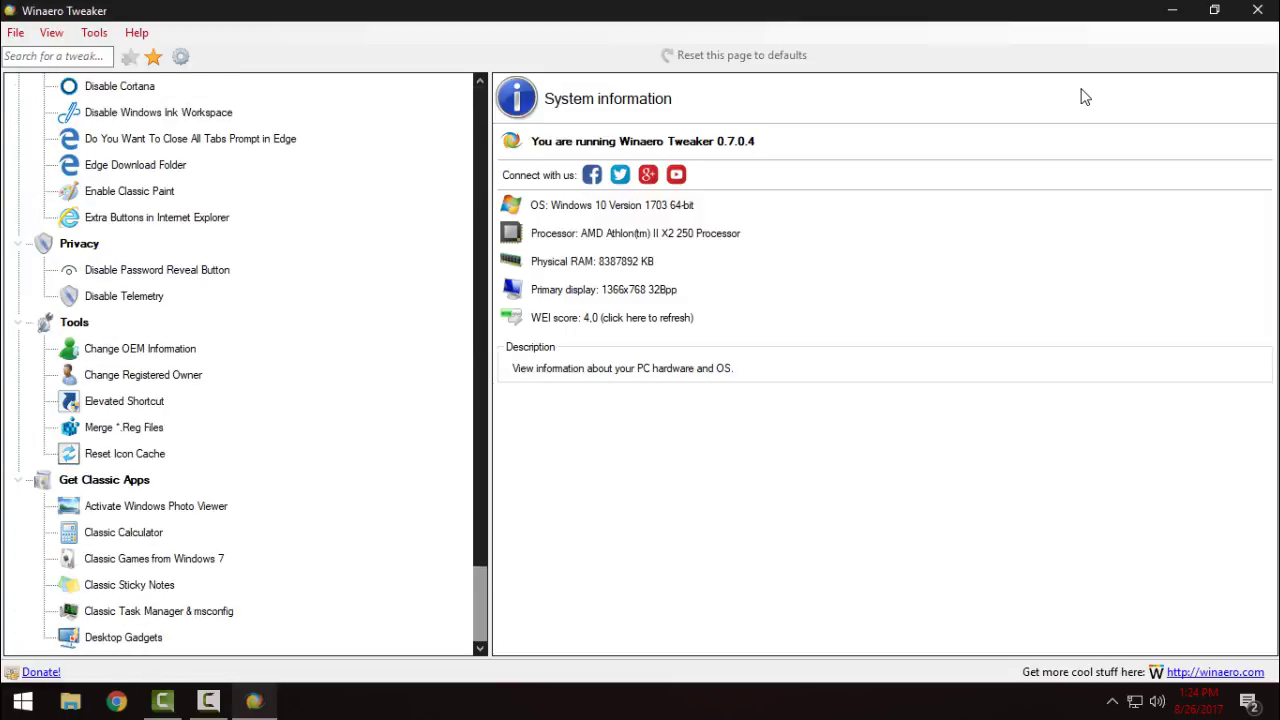
pyautogui.scroll(15, 1085, 96)
pyautogui.scroll(10, 1085, 96)
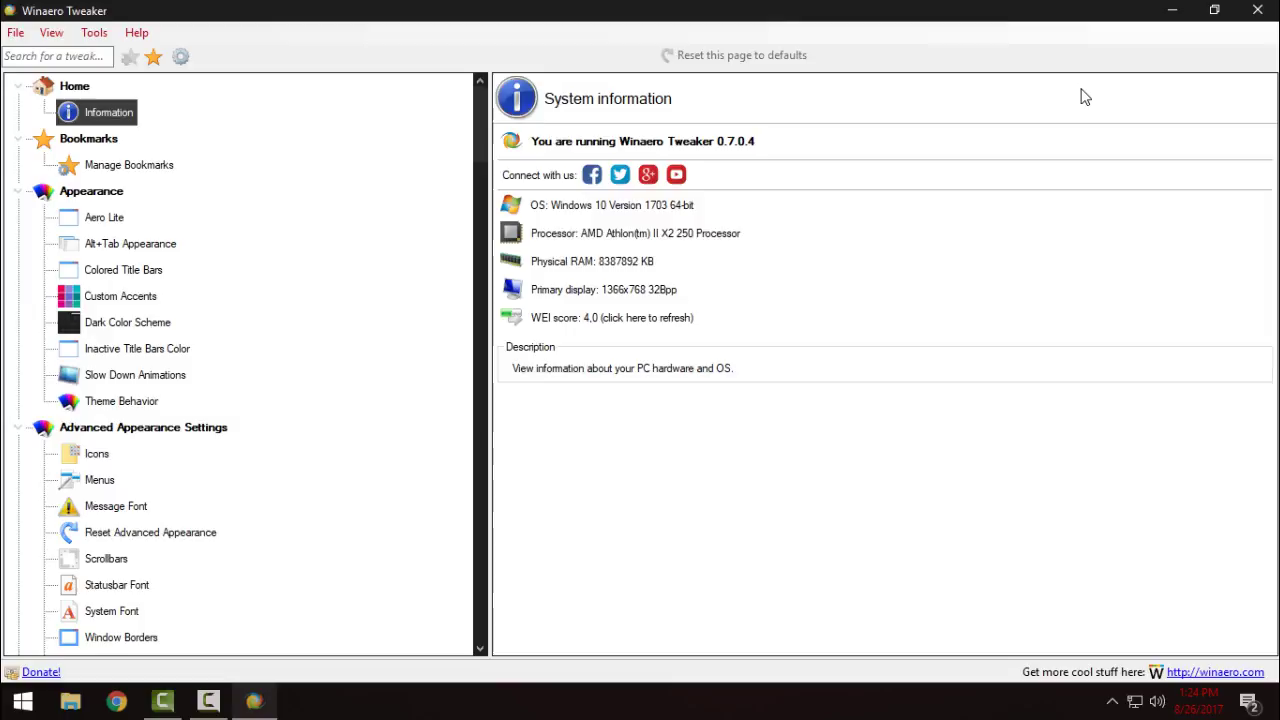
pyautogui.press('Down')
pyautogui.press('Down')
pyautogui.press('Down')
pyautogui.press('Down')
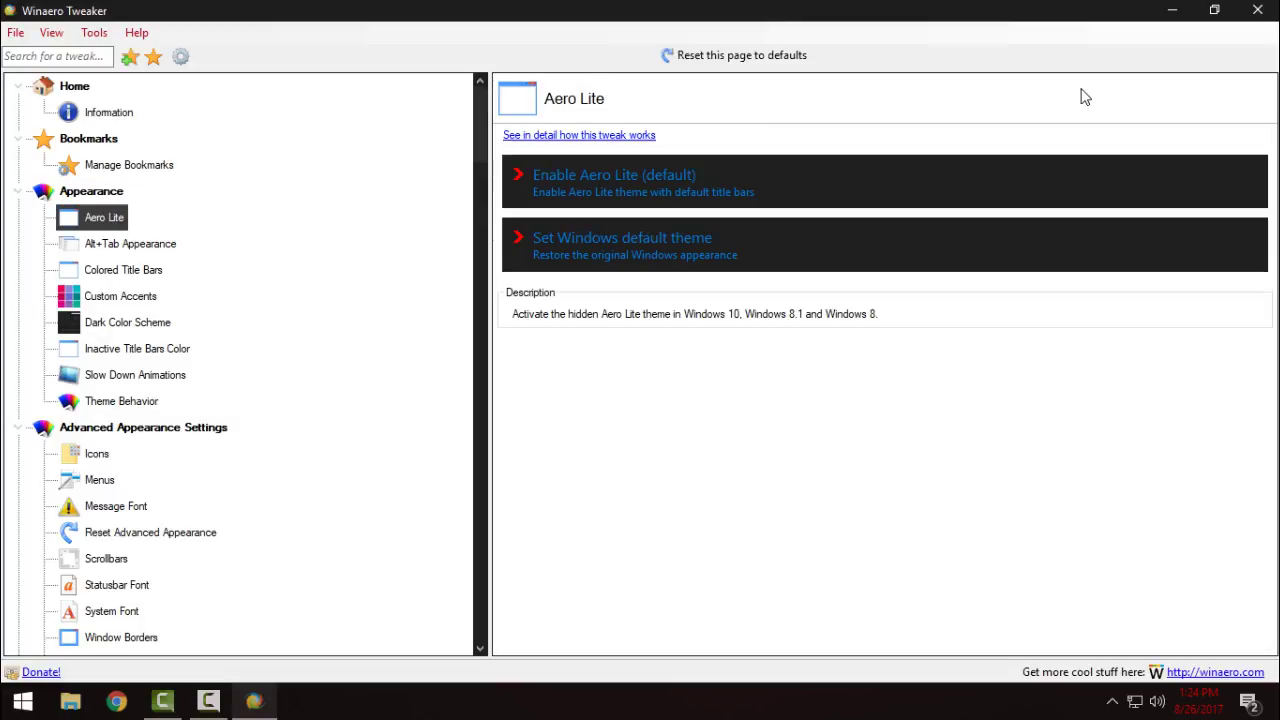
pyautogui.press('Tab')
# - Reposition the window, then step through Alt+Tab Appearance to the Colored Title Bars page
pyautogui.press('super+Down')
pyautogui.moveTo(581, 88); pyautogui.dragTo(708, 8)
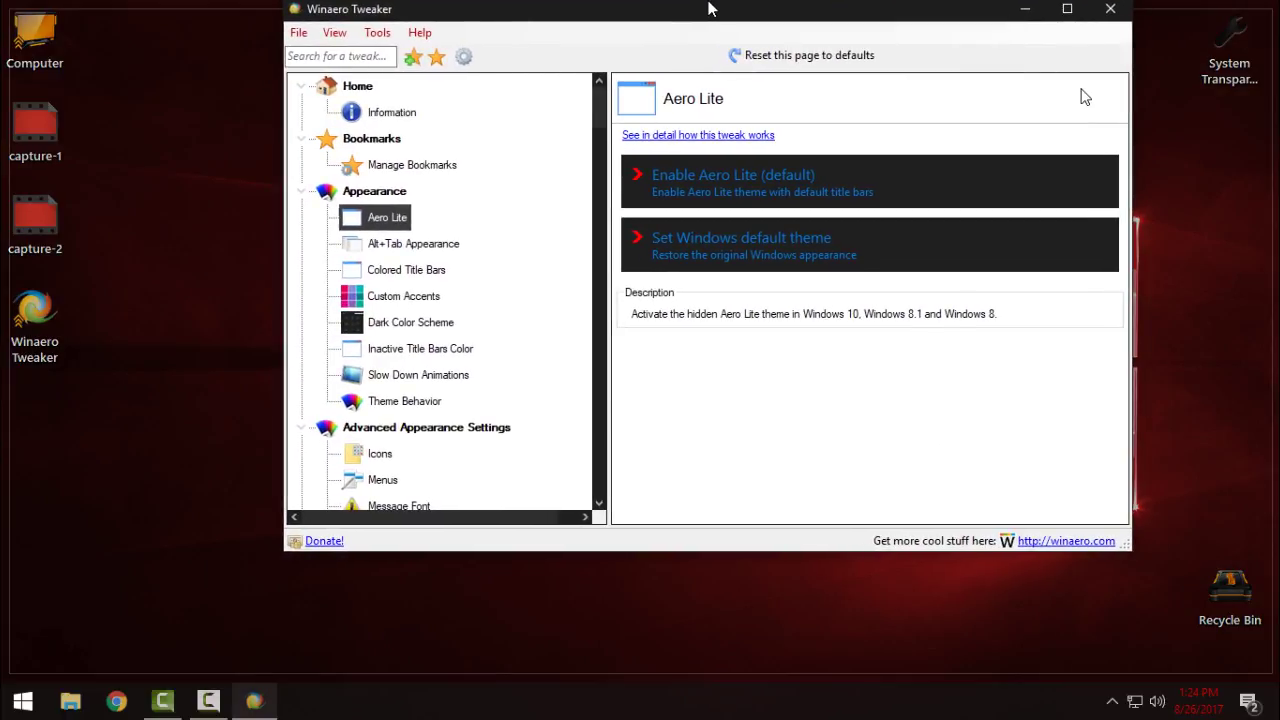
pyautogui.press('super+Up')
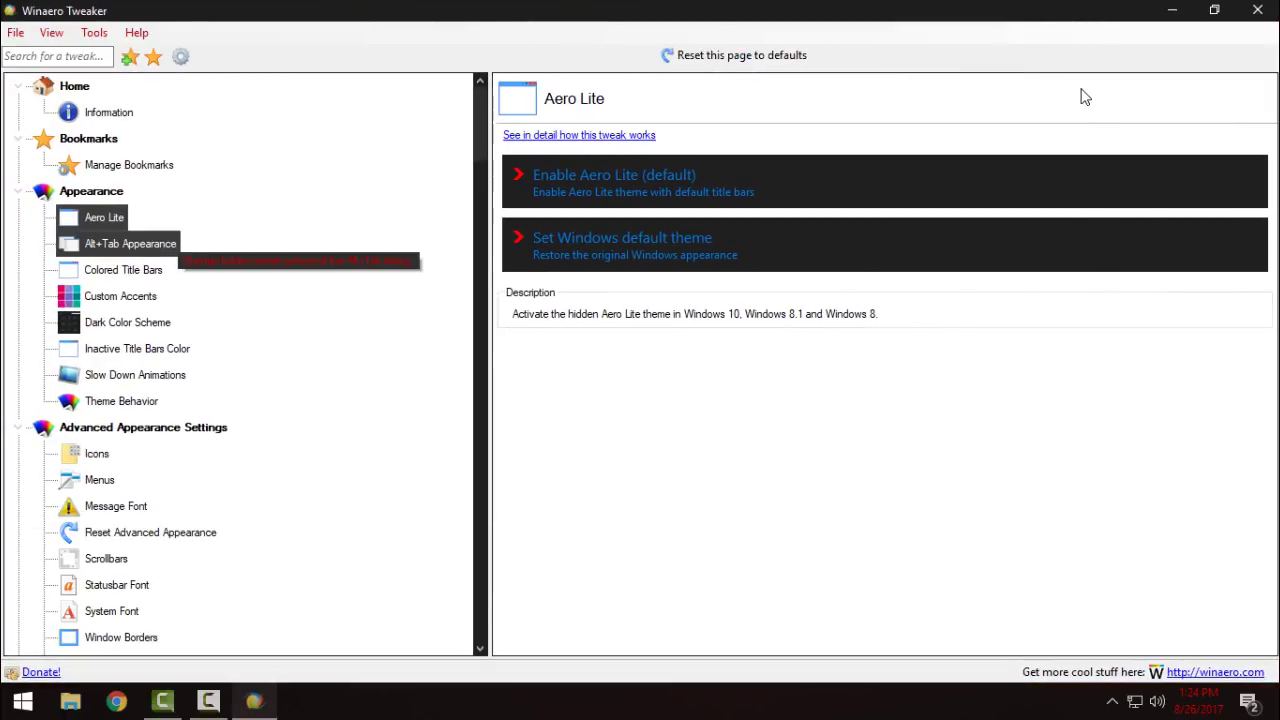
pyautogui.press('Down')
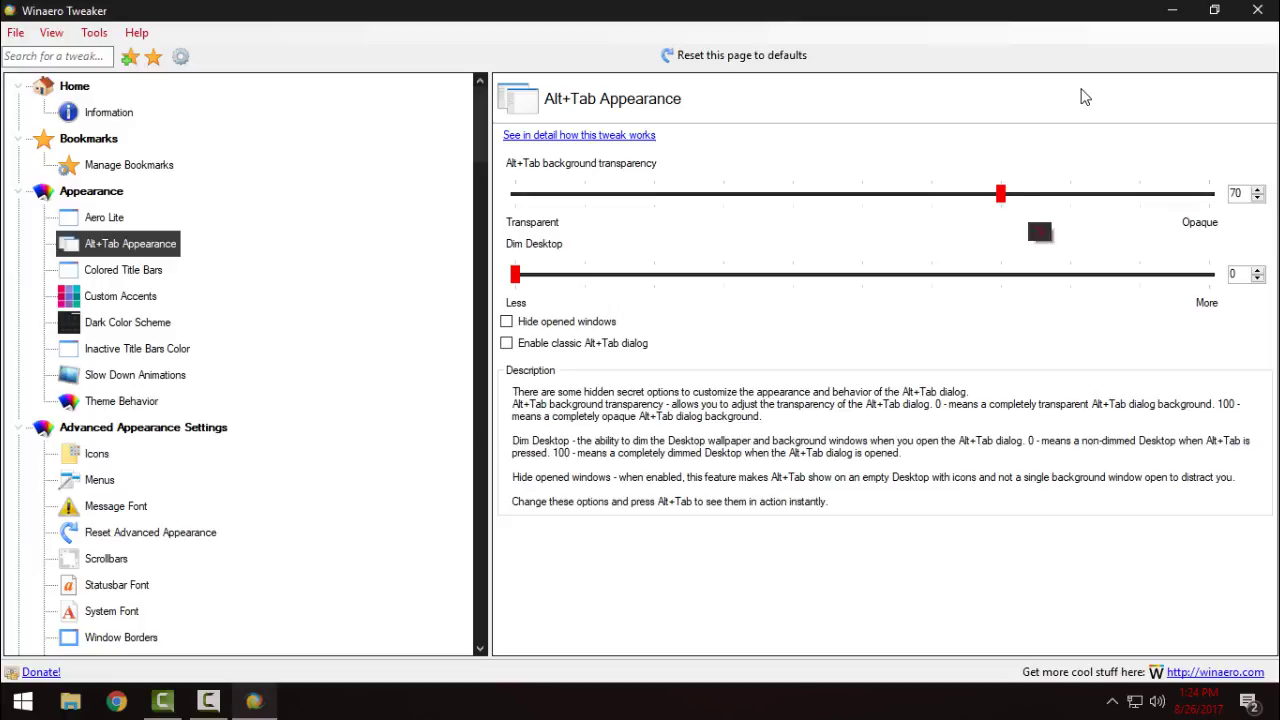
pyautogui.press('Down')
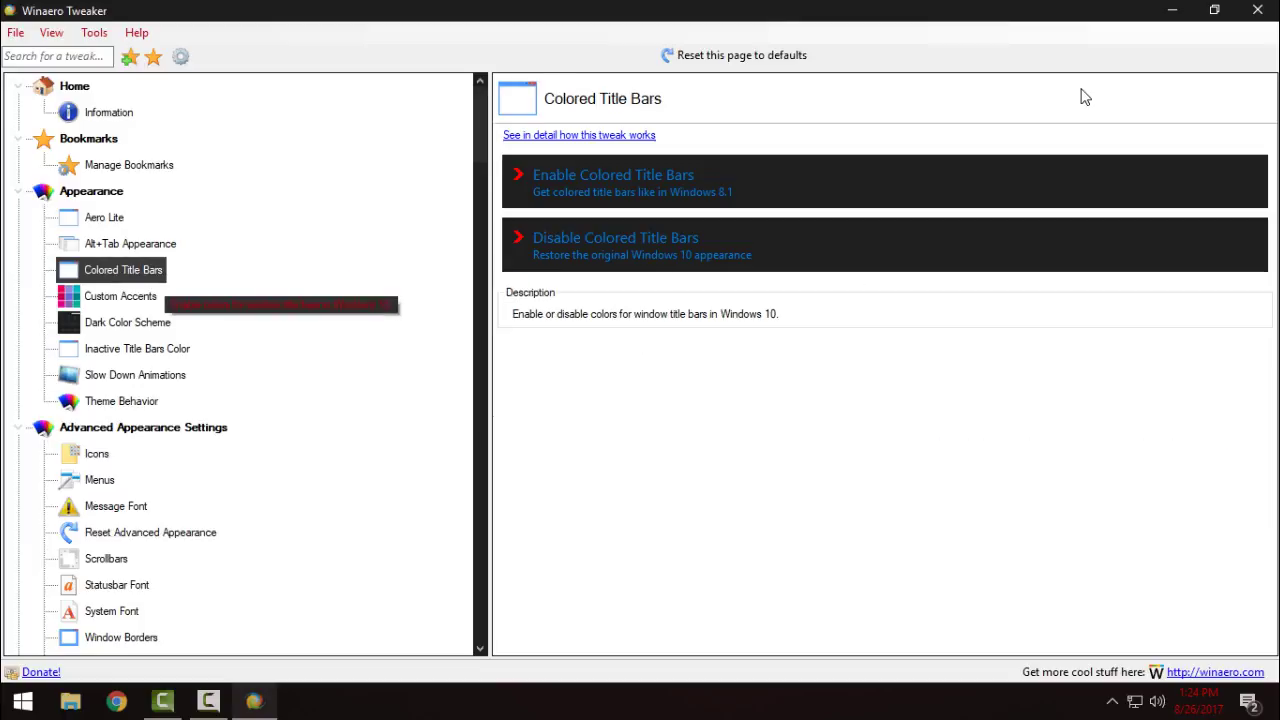
pyautogui.press('Tab')
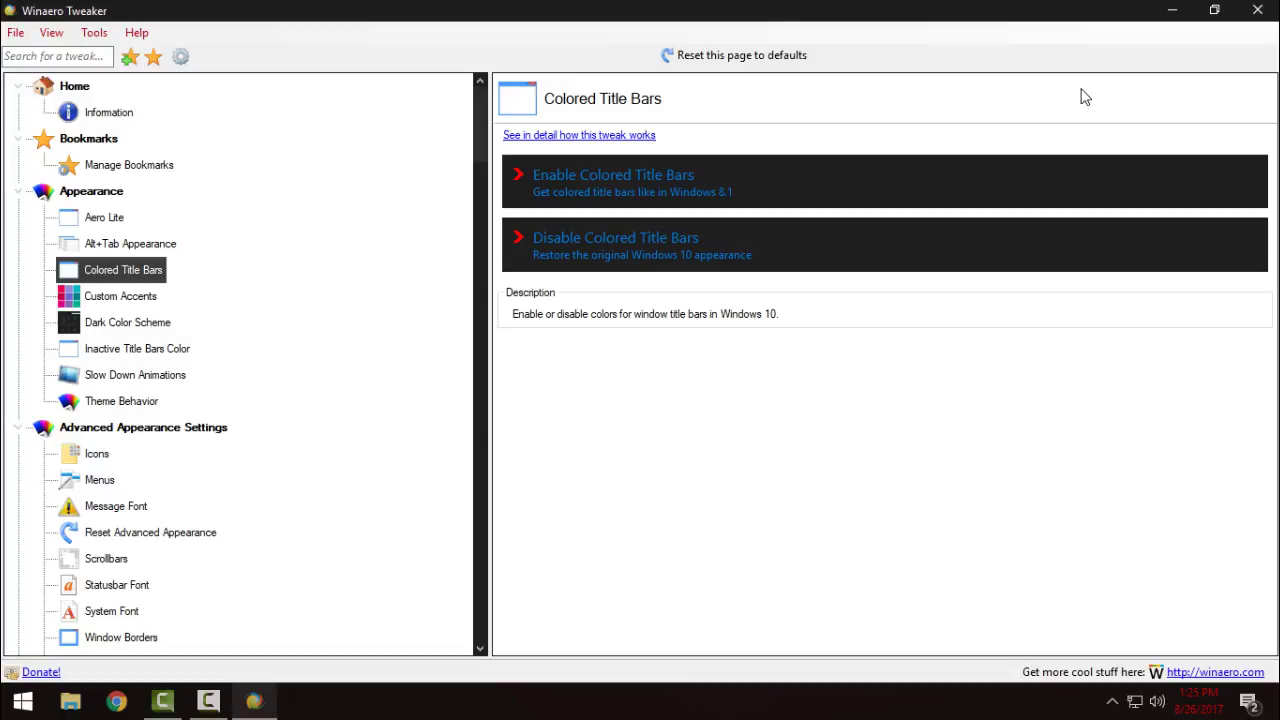
pyautogui.scroll(-1, 150, 500)
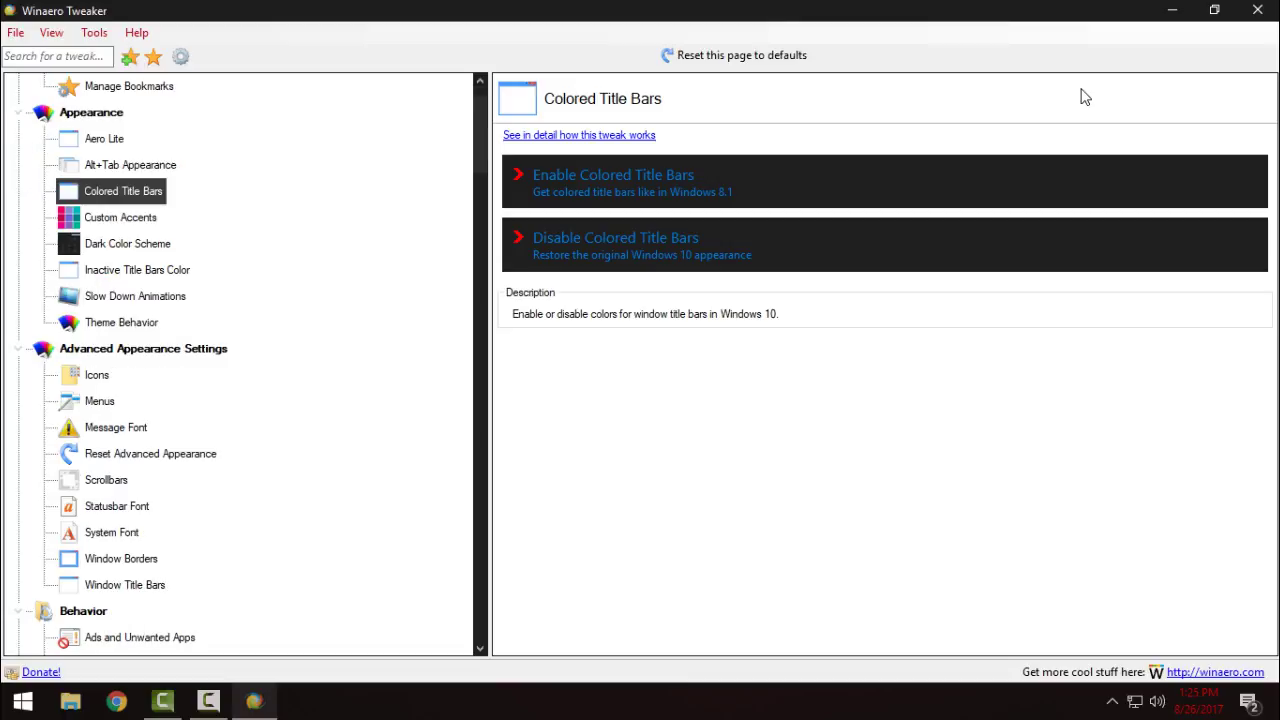
# - Browse the Icons, Menus, Window Borders and Window Title Bars appearance pages
pyautogui.click(96, 375)
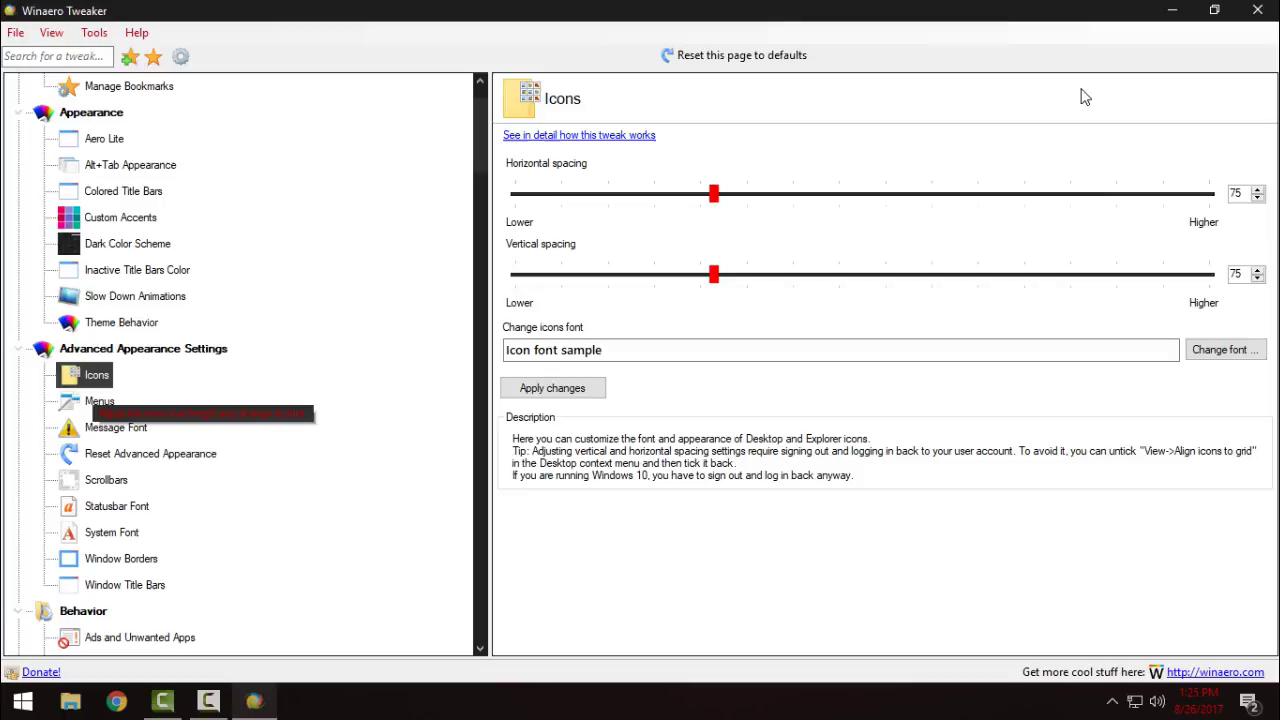
pyautogui.press('Down')
pyautogui.scroll(-1, 1085, 97)
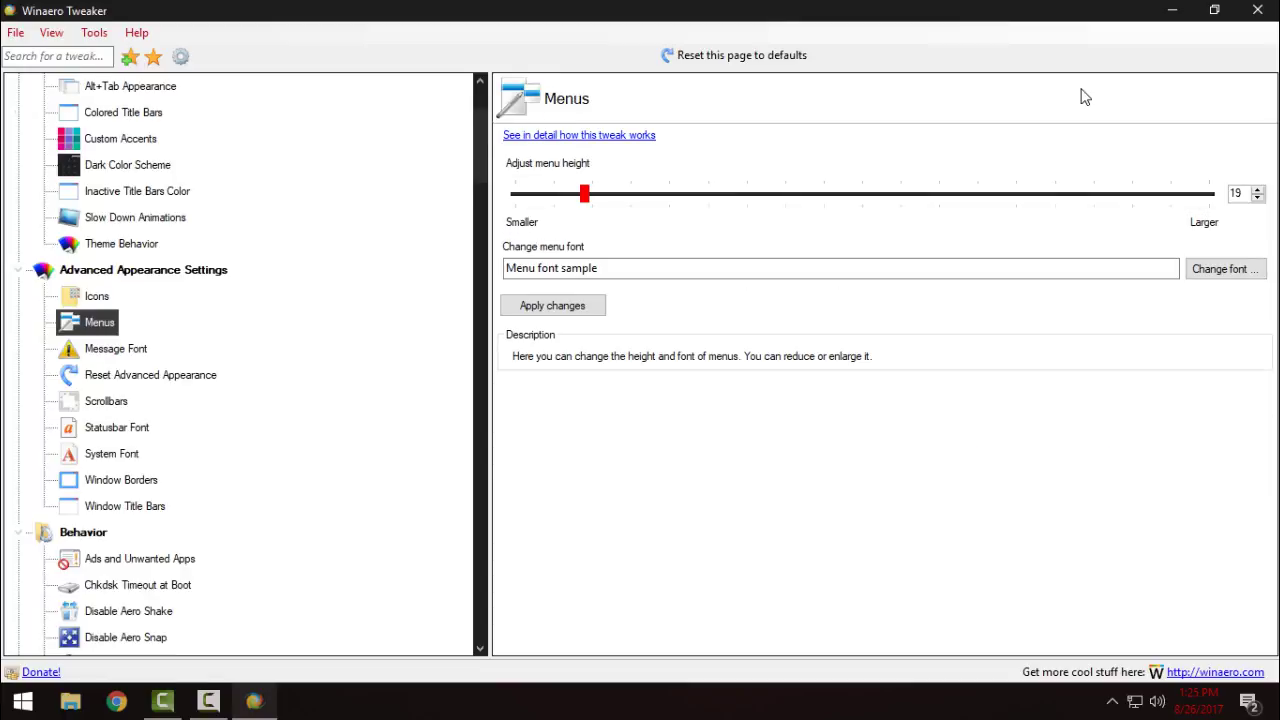
pyautogui.scroll(-2, 1085, 97)
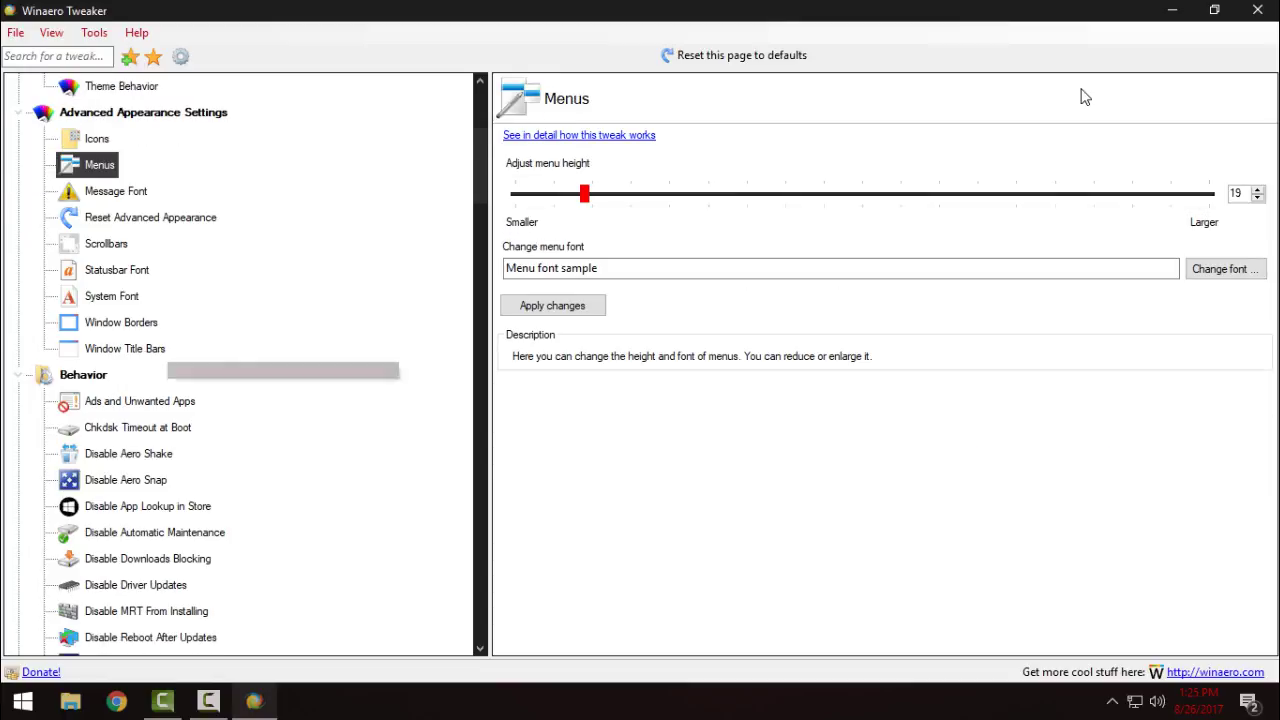
pyautogui.press('w')
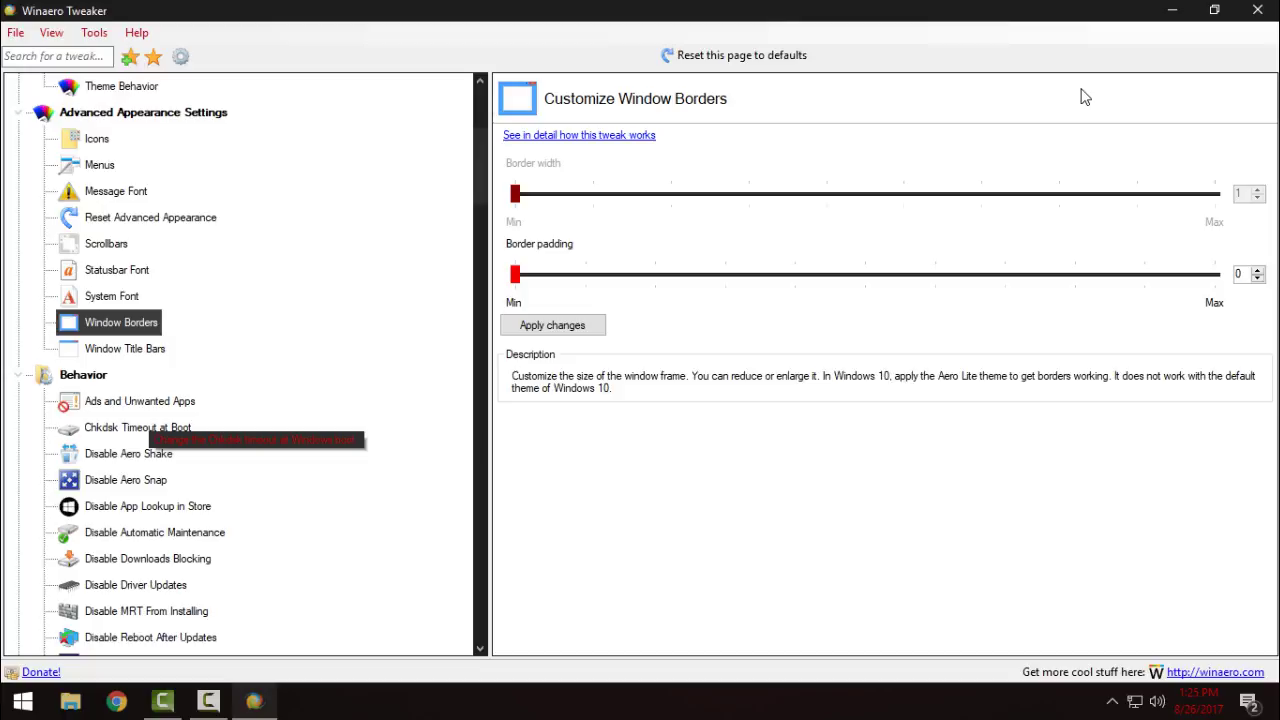
pyautogui.press('Down')
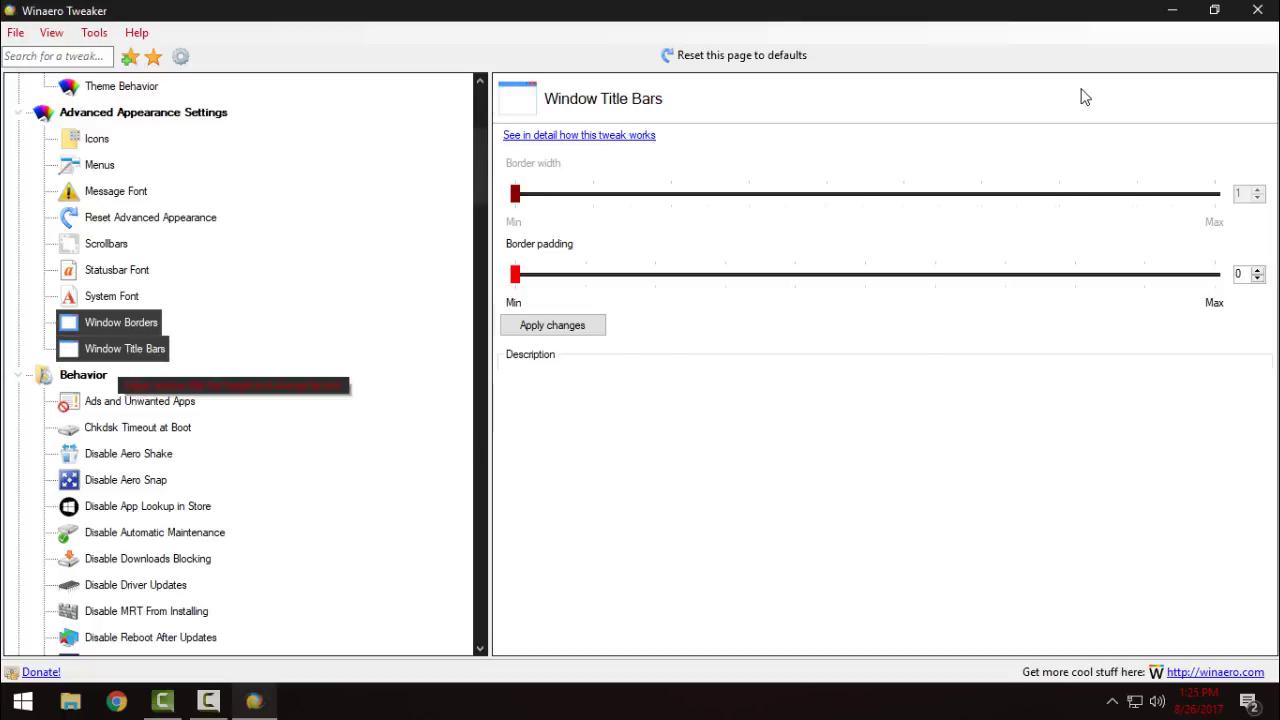
pyautogui.scroll(-2, 1085, 96)
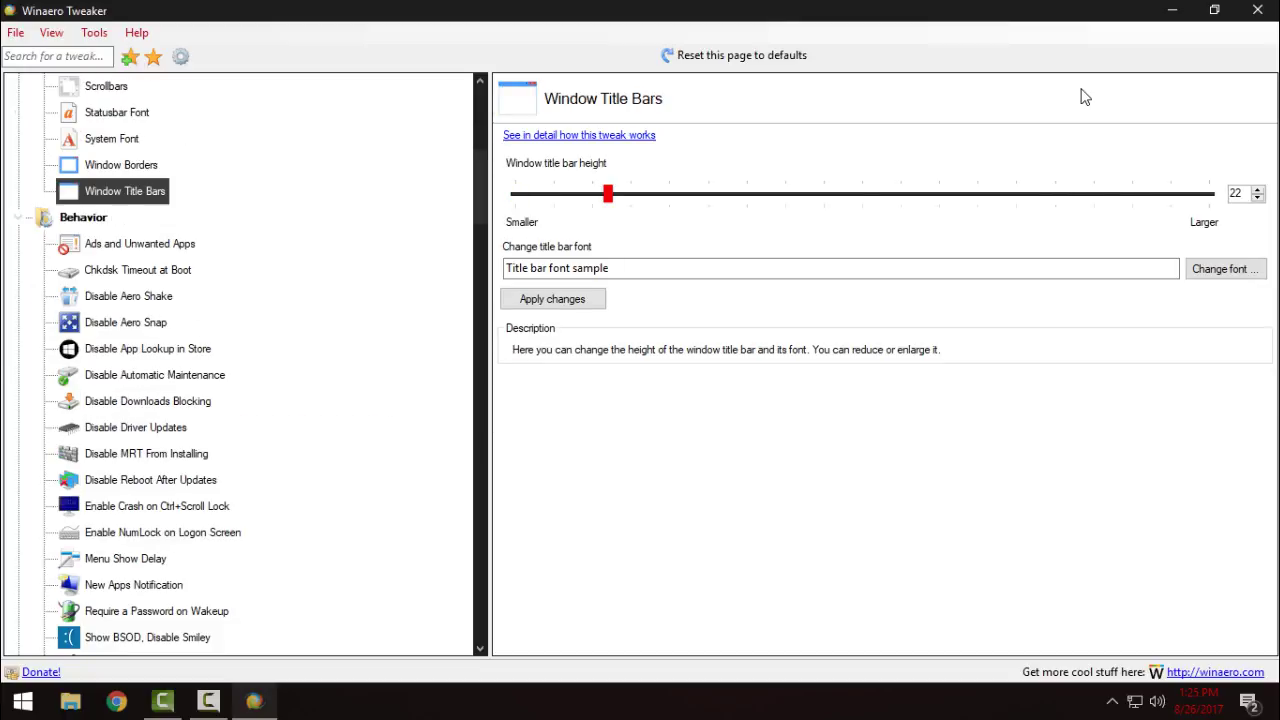
pyautogui.scroll(-4, 1085, 96)
pyautogui.scroll(2, 1085, 96)
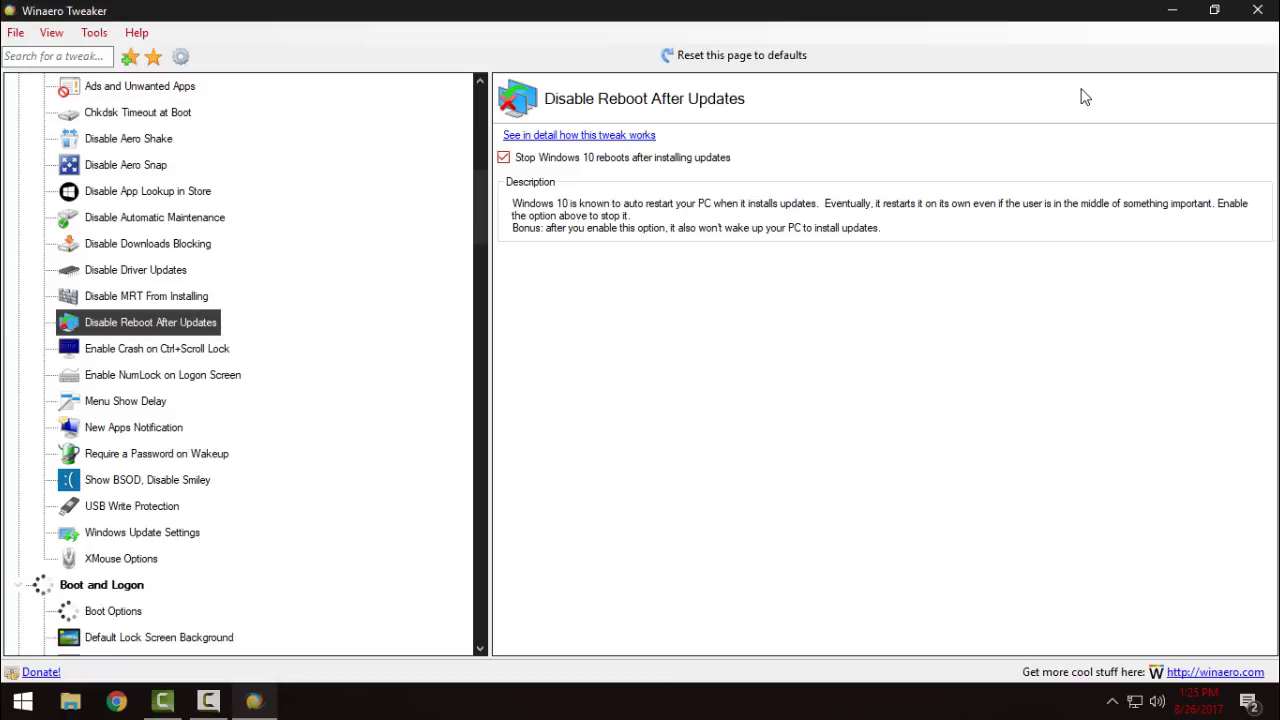
pyautogui.press('space')
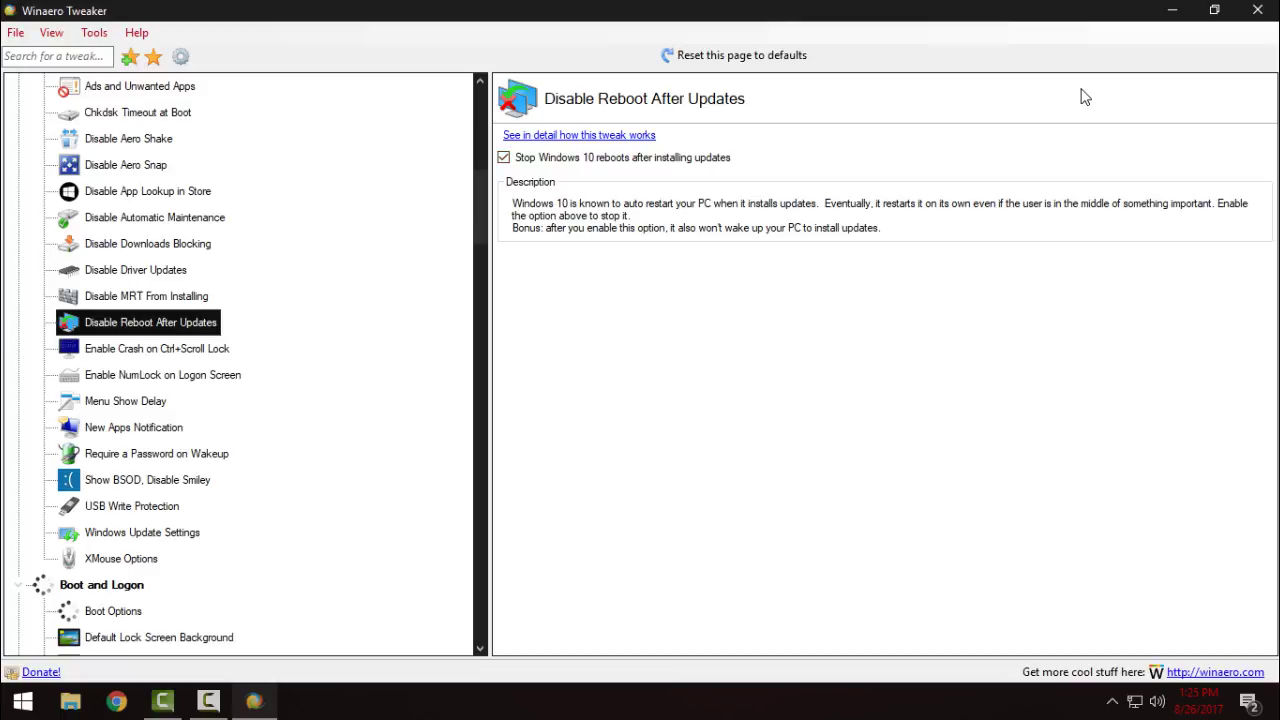
pyautogui.scroll(-4, 1085, 97)
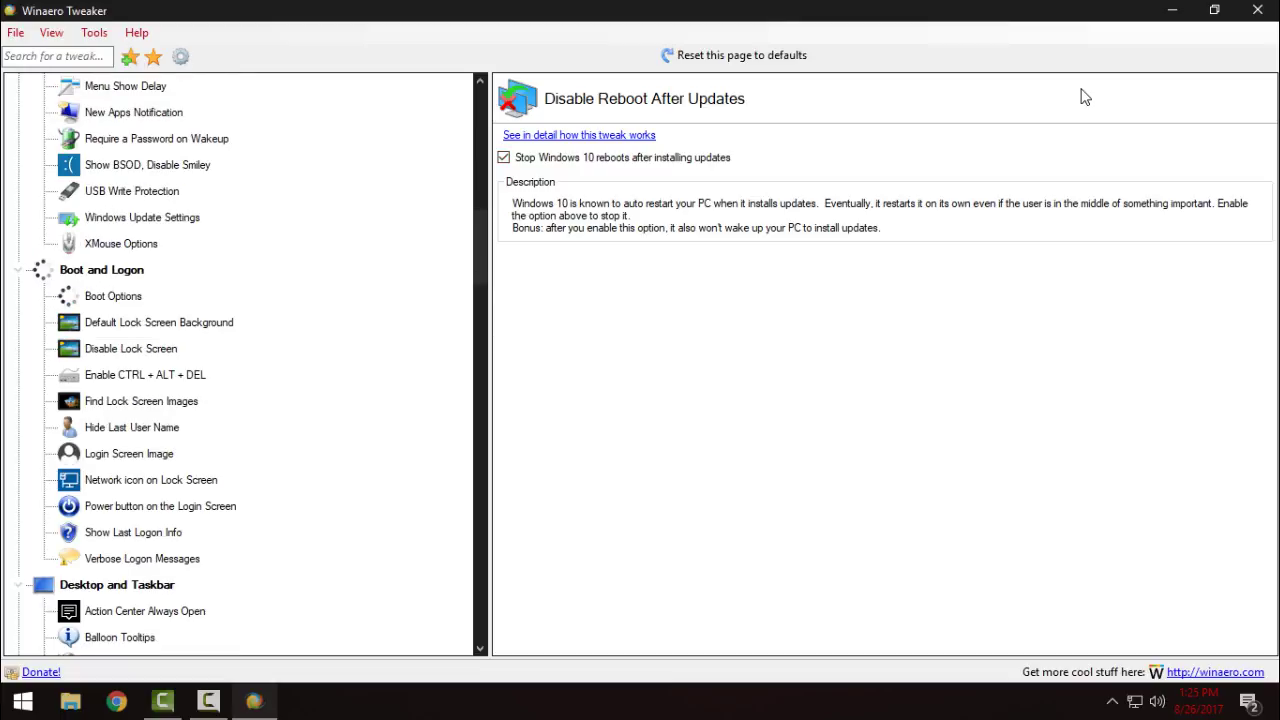
# - Tick 'Turn on Windows 7-like boot menu' on the Boot Options page
pyautogui.click(113, 296)
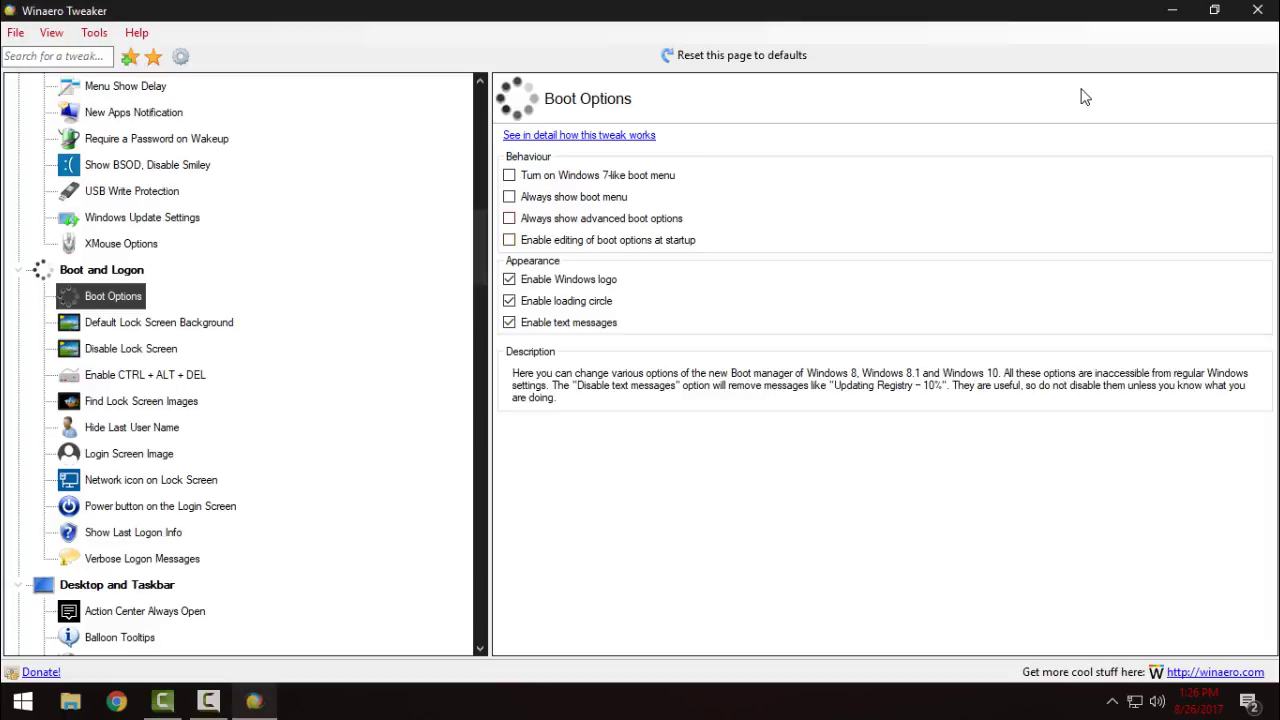
pyautogui.press('space')
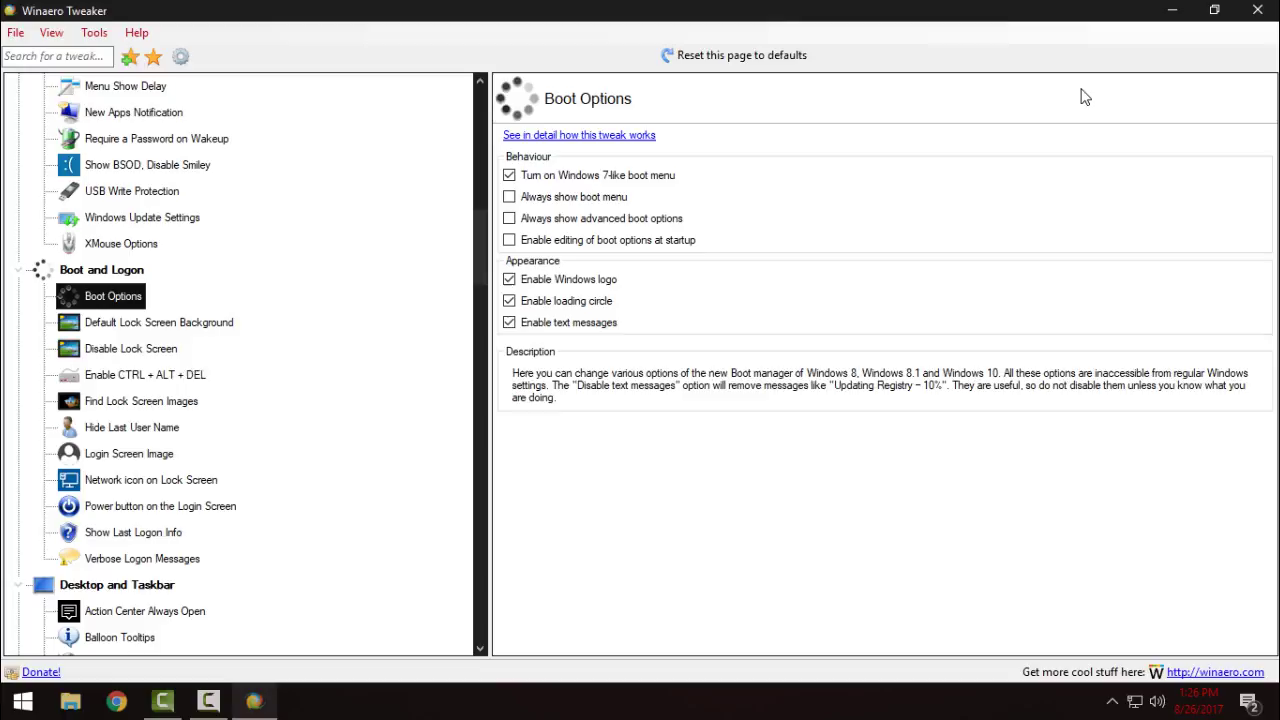
# - Look over the Disable Lock Screen tweak and its option
pyautogui.press('Down')
pyautogui.press('Down')
pyautogui.press('Tab')
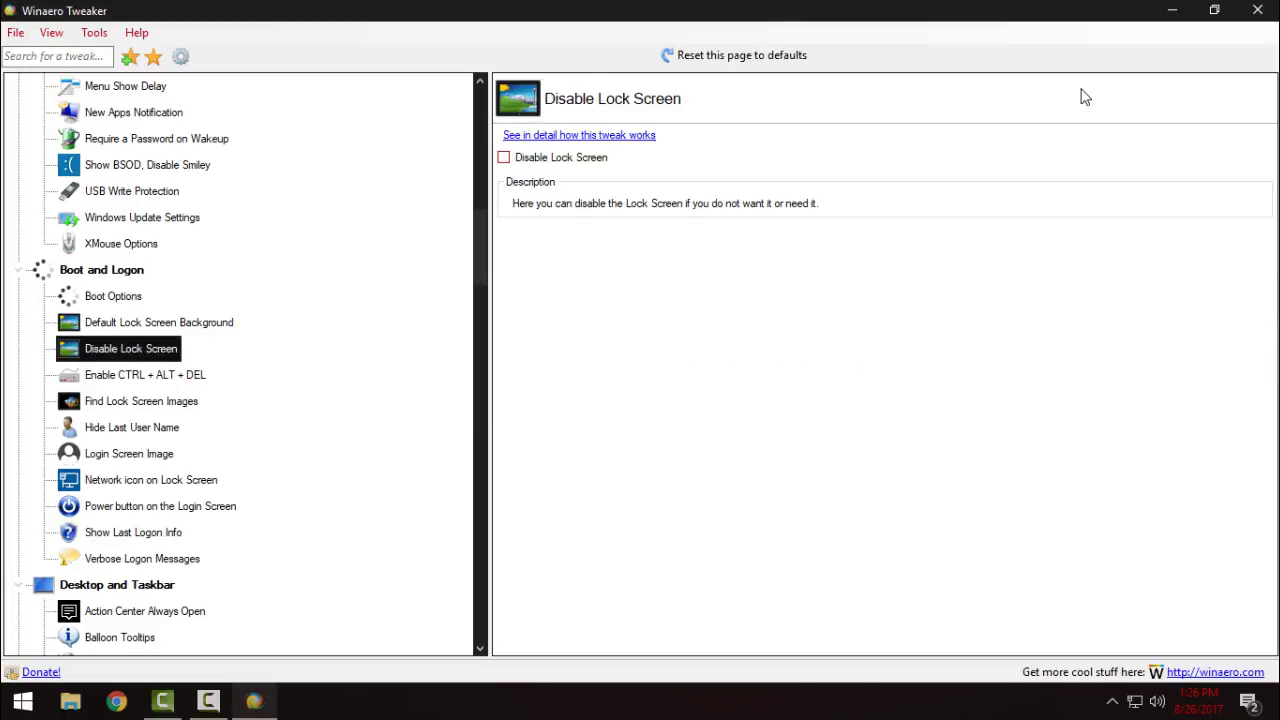
pyautogui.press('Tab')
pyautogui.press('Tab')
pyautogui.press('space')
# - On Default Lock Screen Background, open the image file chooser and cancel without choosing
pyautogui.press('Up')
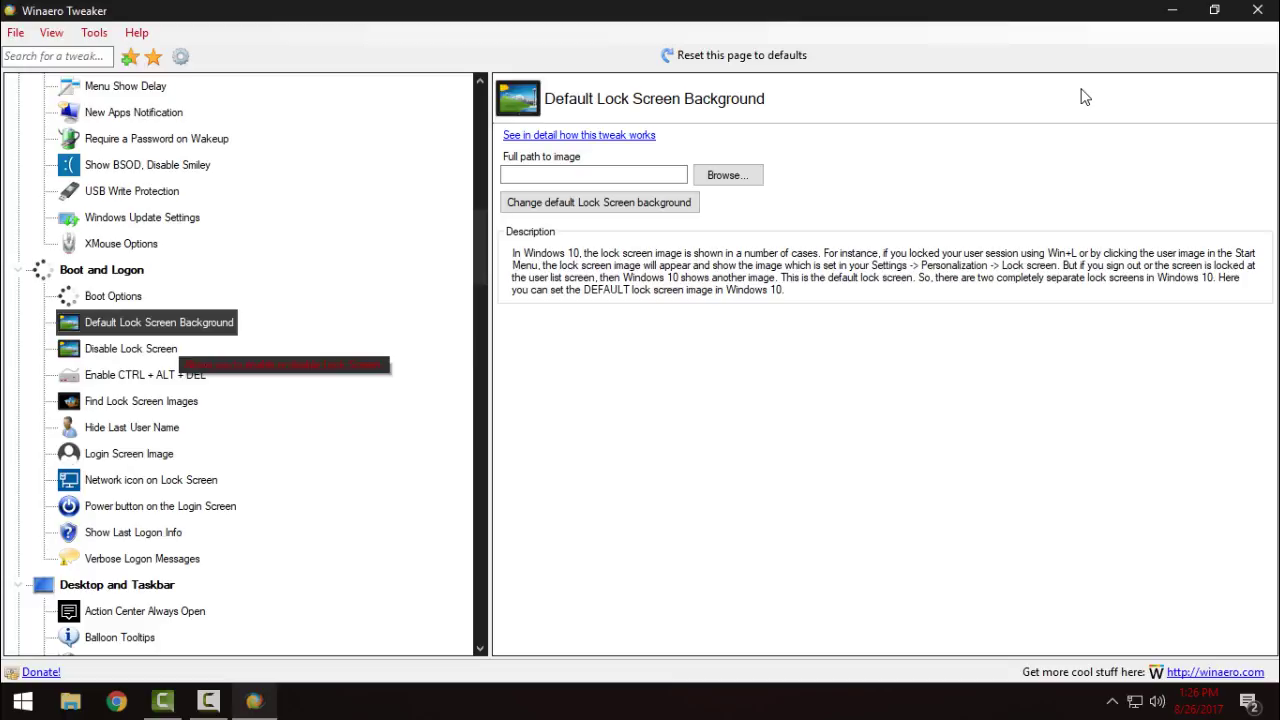
pyautogui.press('Tab')
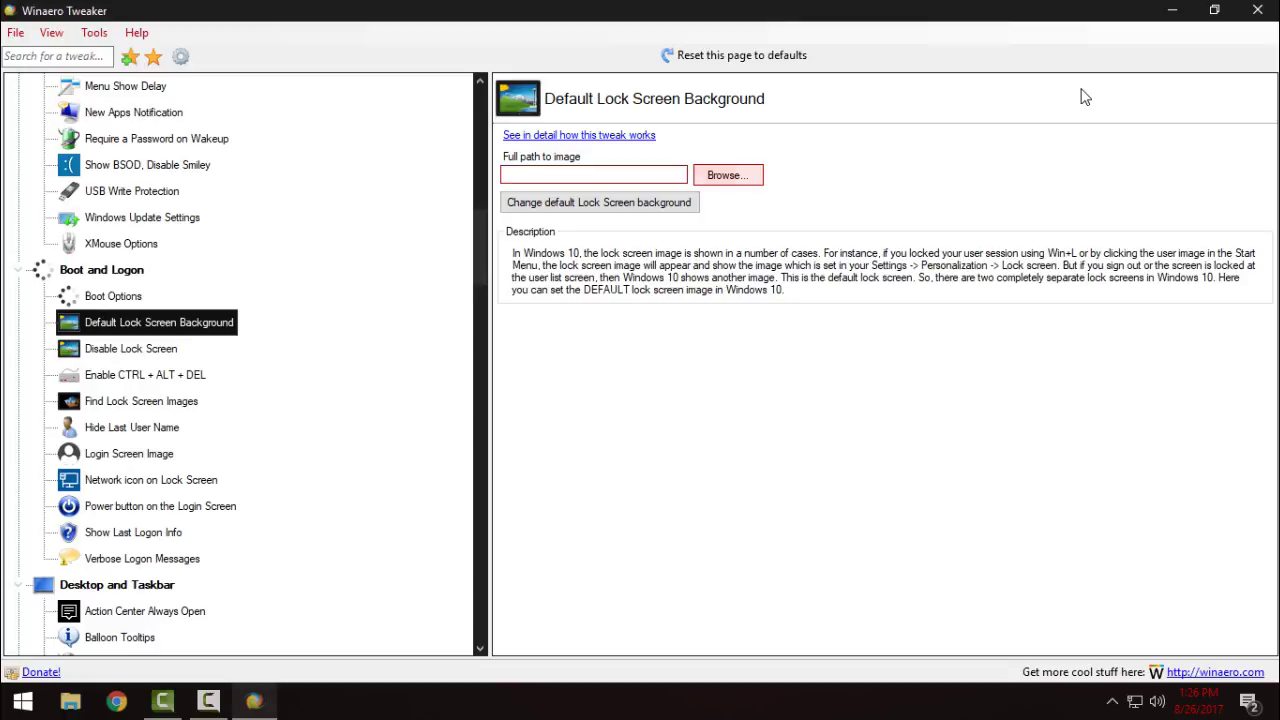
pyautogui.press('Tab')
pyautogui.press('Return')
pyautogui.press('Escape')
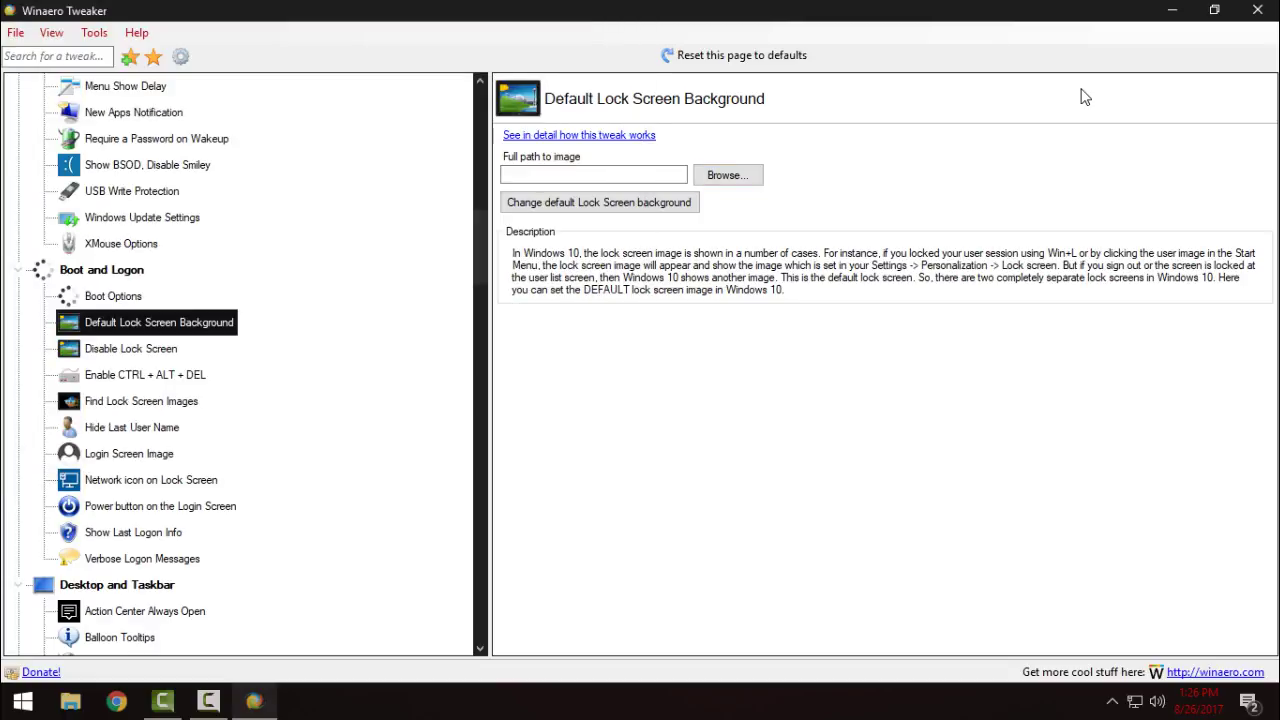
pyautogui.press('Tab')
pyautogui.press('Tab')
# - Scroll the tree and jump to Cortana's Search Box On Top, leaving it unchecked
pyautogui.scroll(-2, 1085, 97)
pyautogui.scroll(-1, 1085, 97)
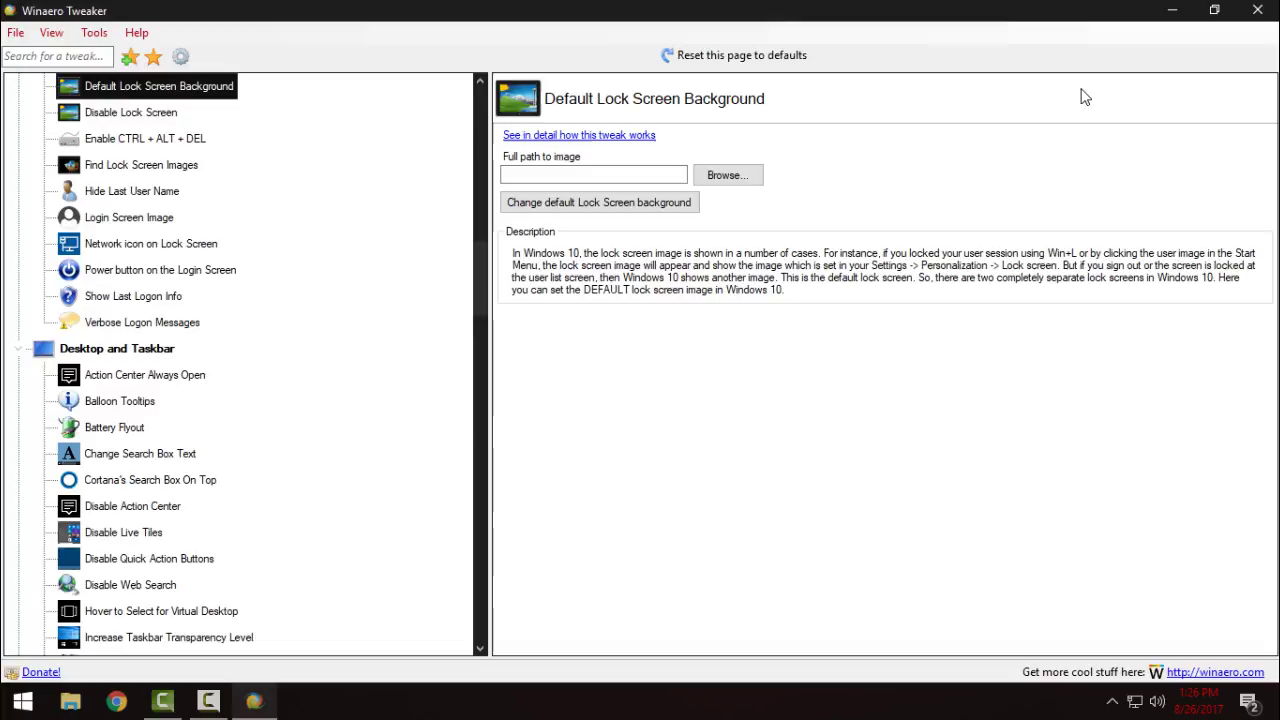
pyautogui.scroll(-1, 1085, 97)
pyautogui.press('c')
pyautogui.press('o')
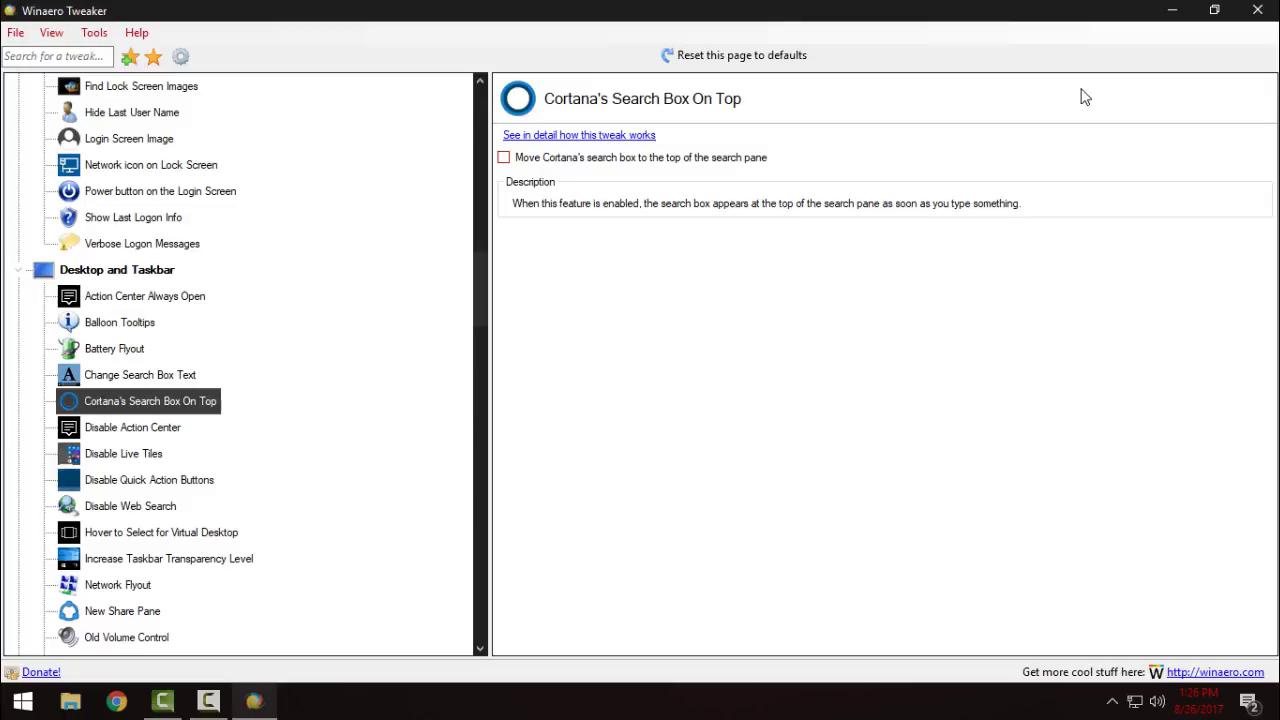
# - Show Wallpaper Quality at 100, then scroll the tree down to Get Classic Apps
pyautogui.scroll(-2, 1085, 97)
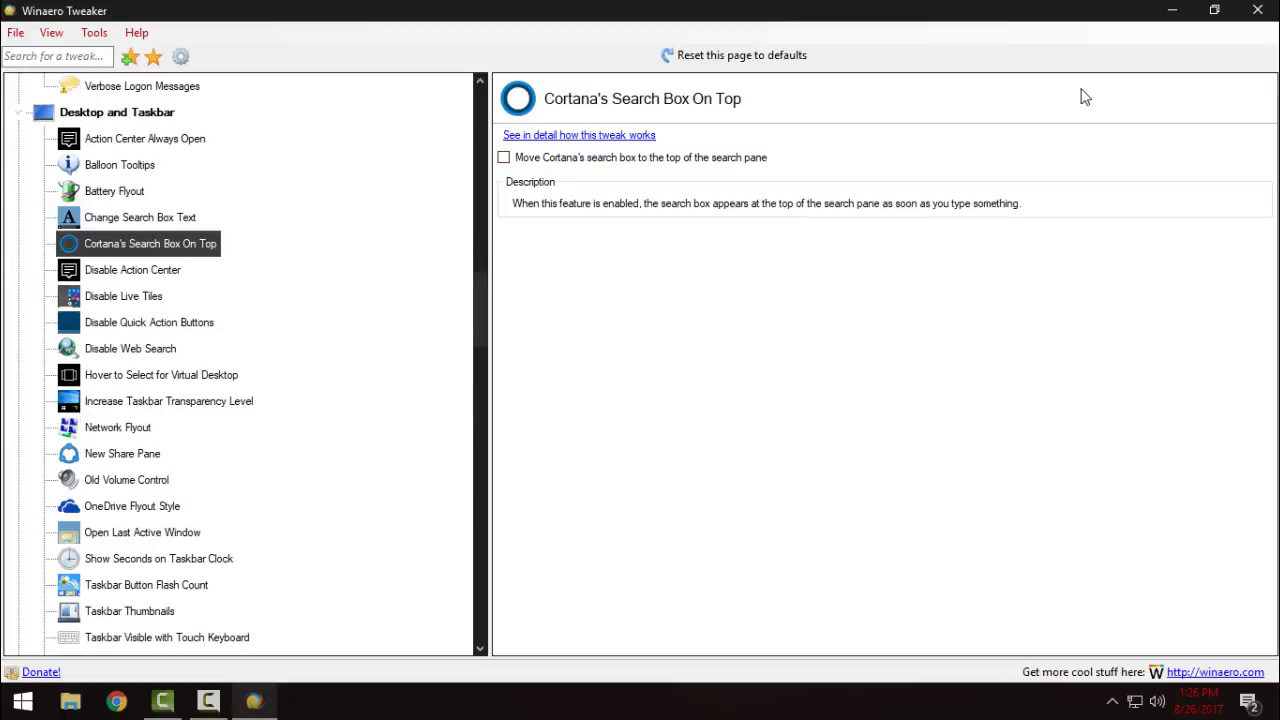
pyautogui.scroll(-2, 1085, 97)
pyautogui.scroll(-1, 1085, 97)
pyautogui.press('Up')
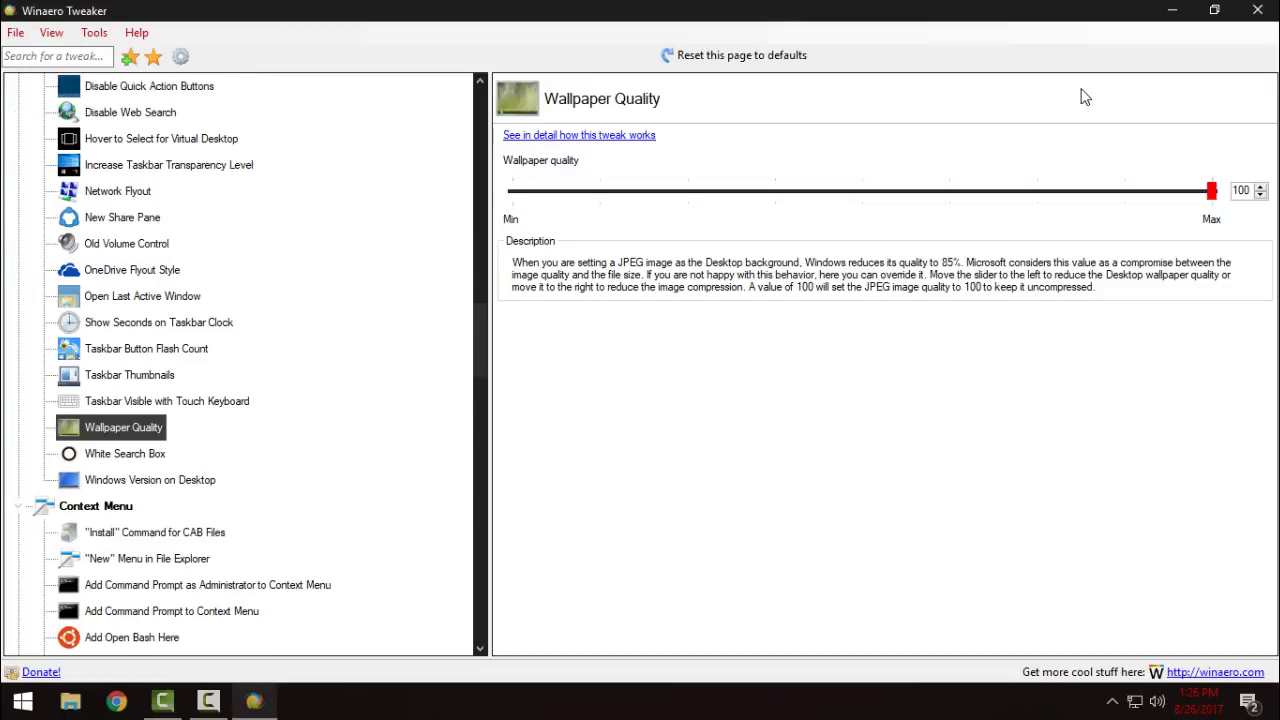
pyautogui.scroll(-4, 1085, 97)
pyautogui.scroll(-3, 1085, 97)
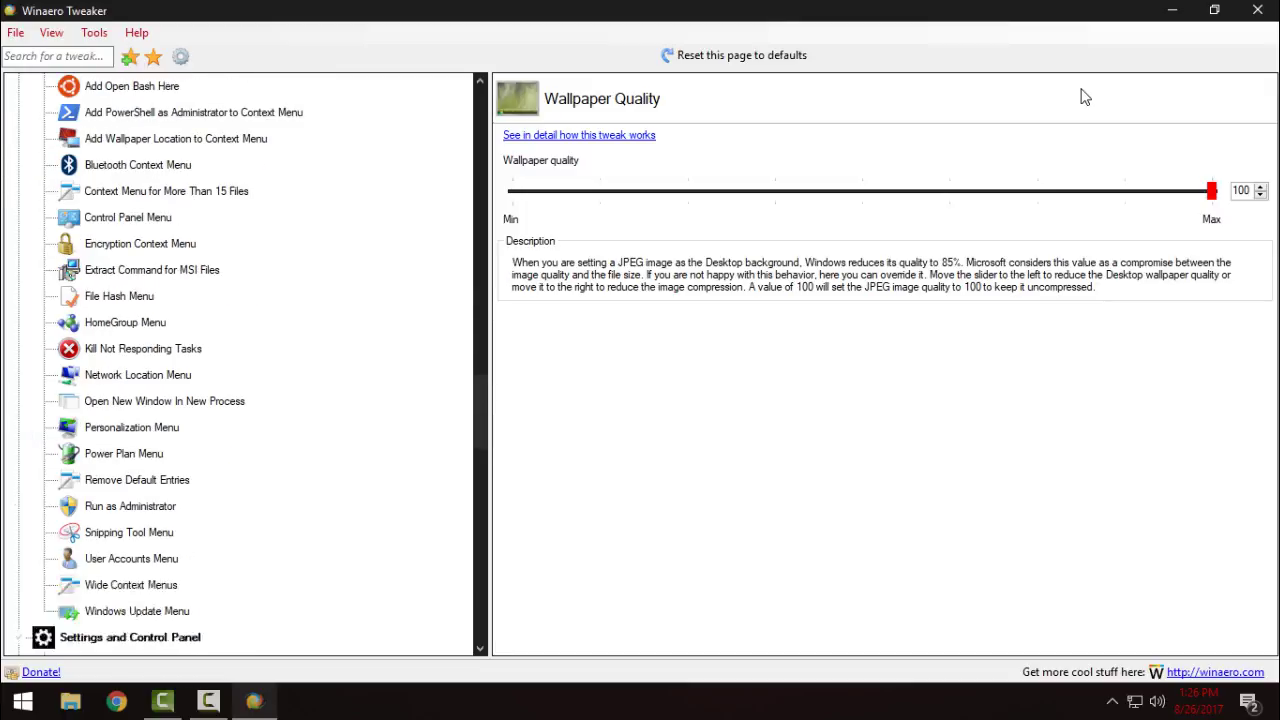
pyautogui.scroll(-4, 1085, 97)
pyautogui.scroll(-3, 1085, 97)
pyautogui.scroll(-4, 1085, 97)
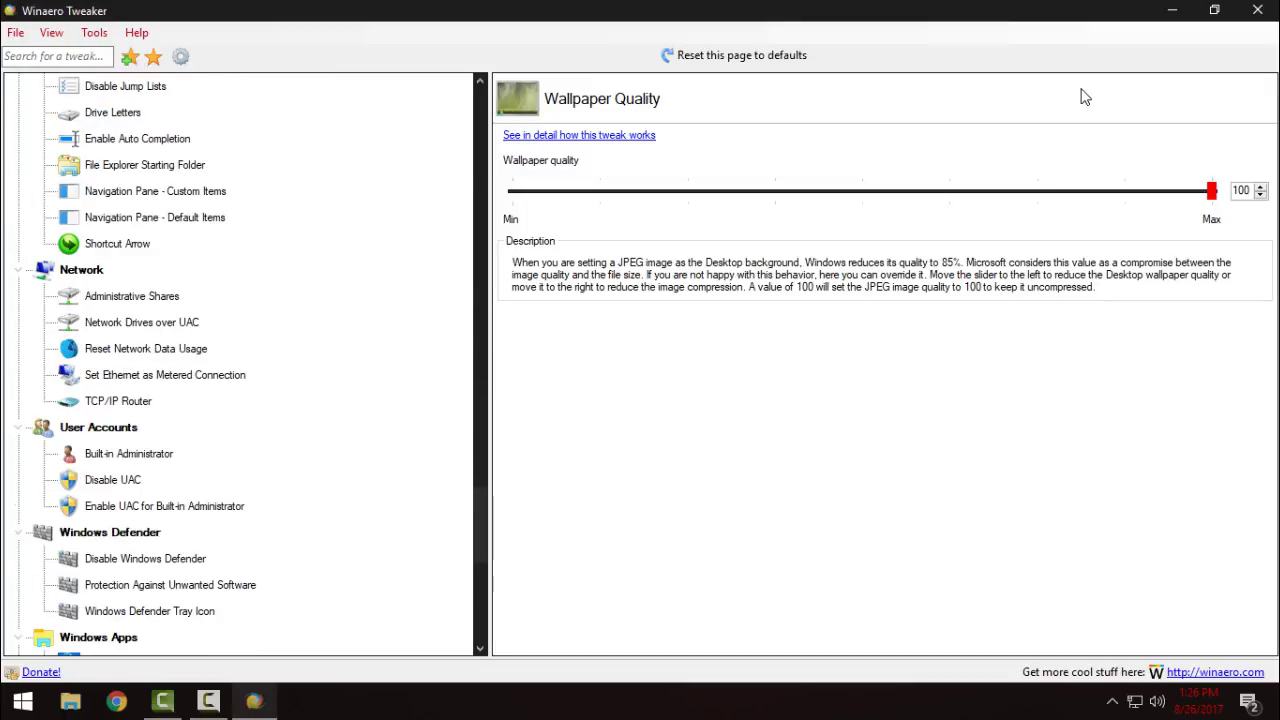
pyautogui.scroll(-1, 1085, 97)
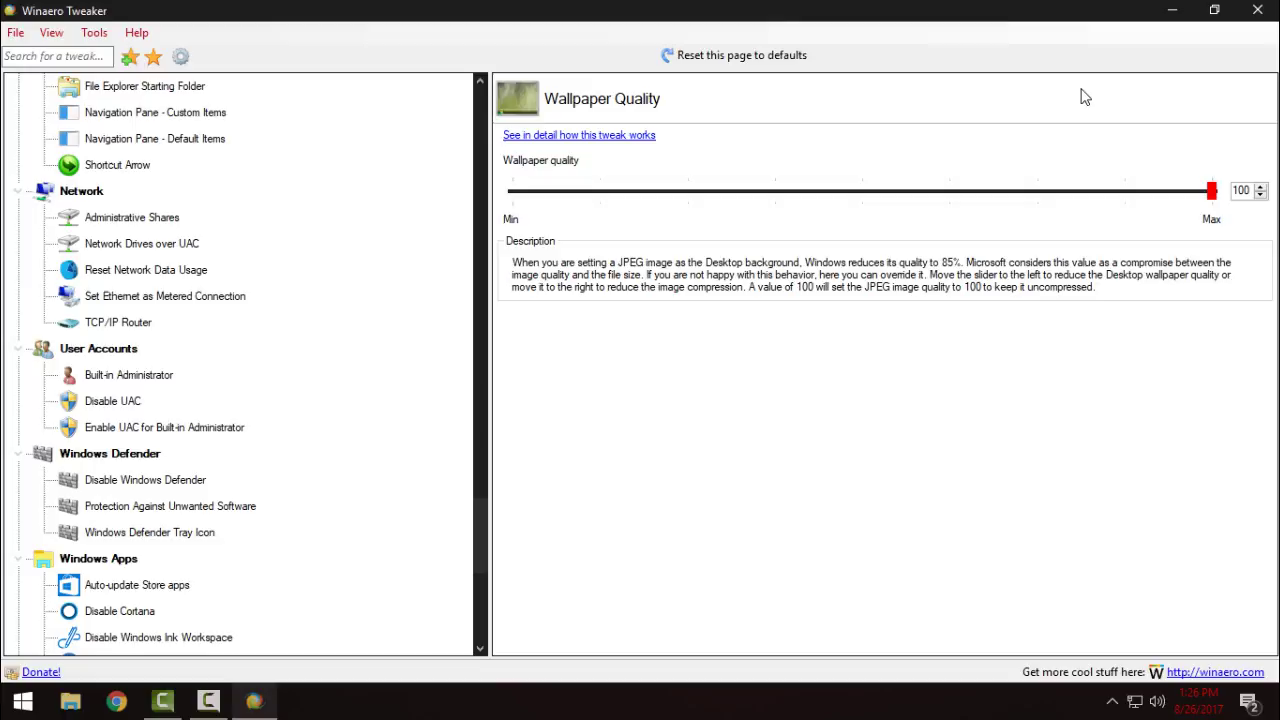
pyautogui.scroll(-4, 1085, 97)
pyautogui.scroll(-2, 1085, 97)
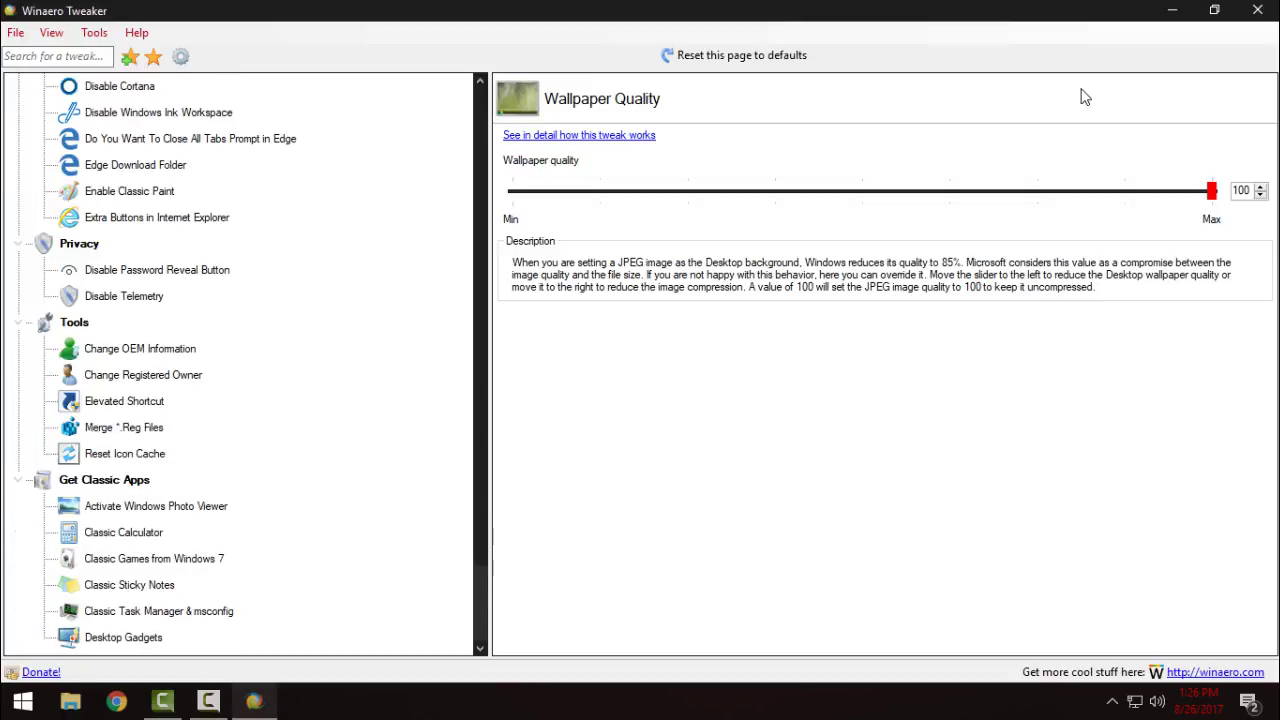
pyautogui.click(129, 585)
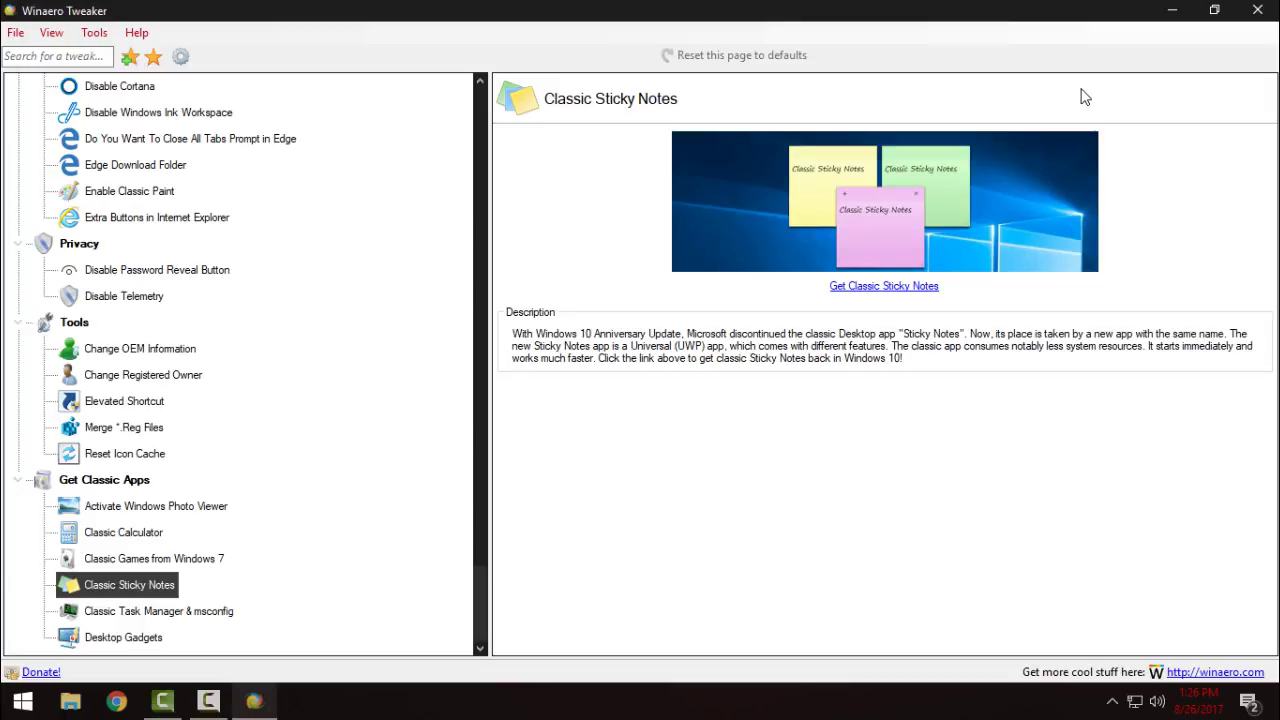
pyautogui.press('Down')
pyautogui.press('Down')
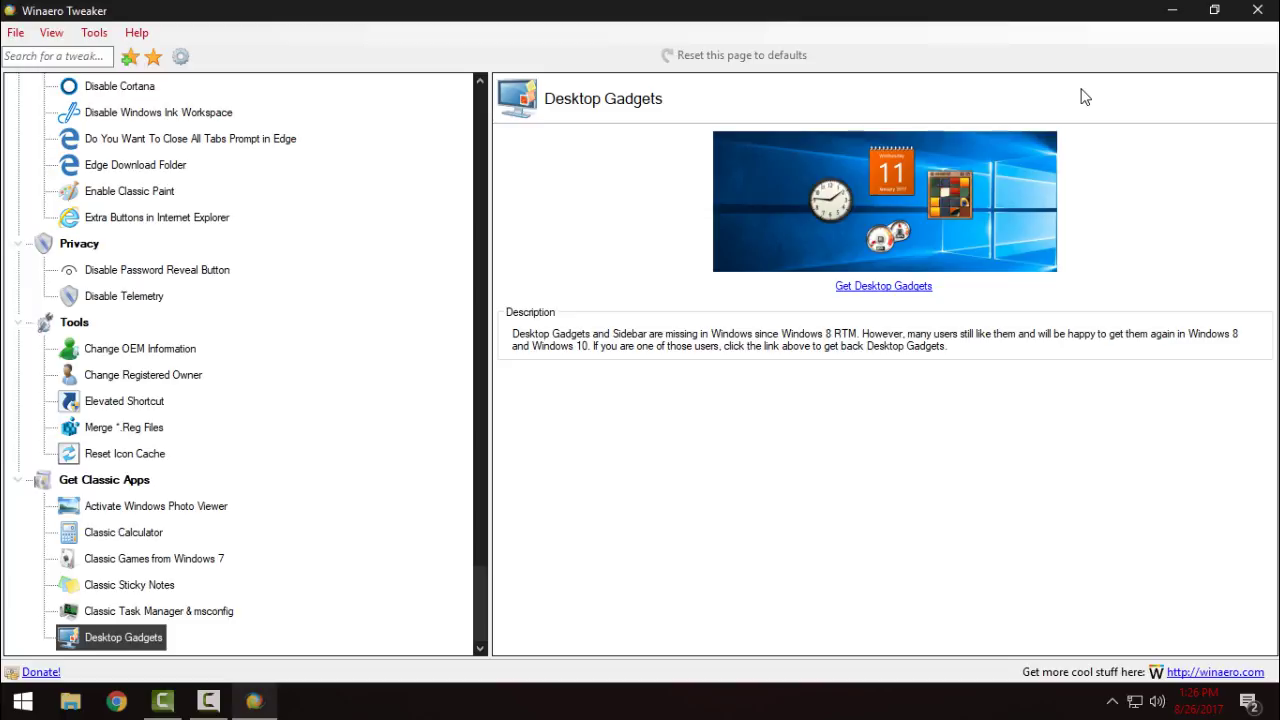
pyautogui.scroll(1, 1085, 96)
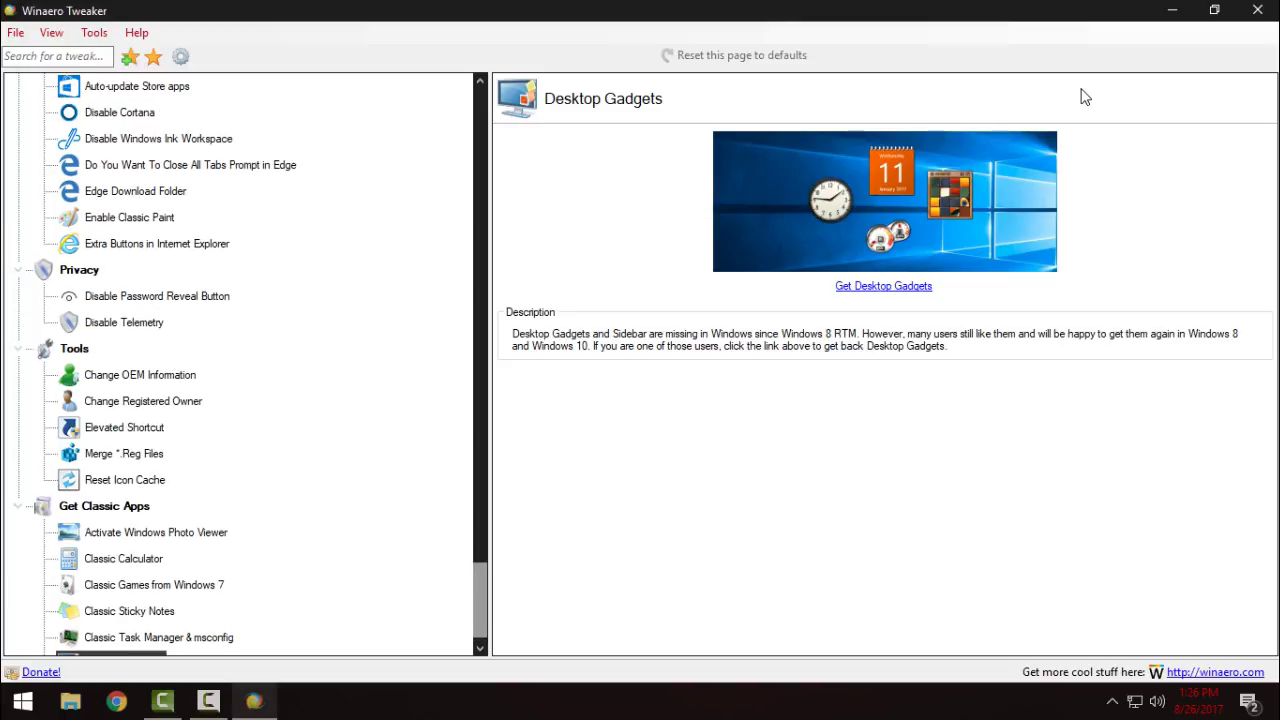
pyautogui.scroll(1, 1085, 96)
pyautogui.scroll(2, 1085, 96)
pyautogui.scroll(3, 1085, 96)
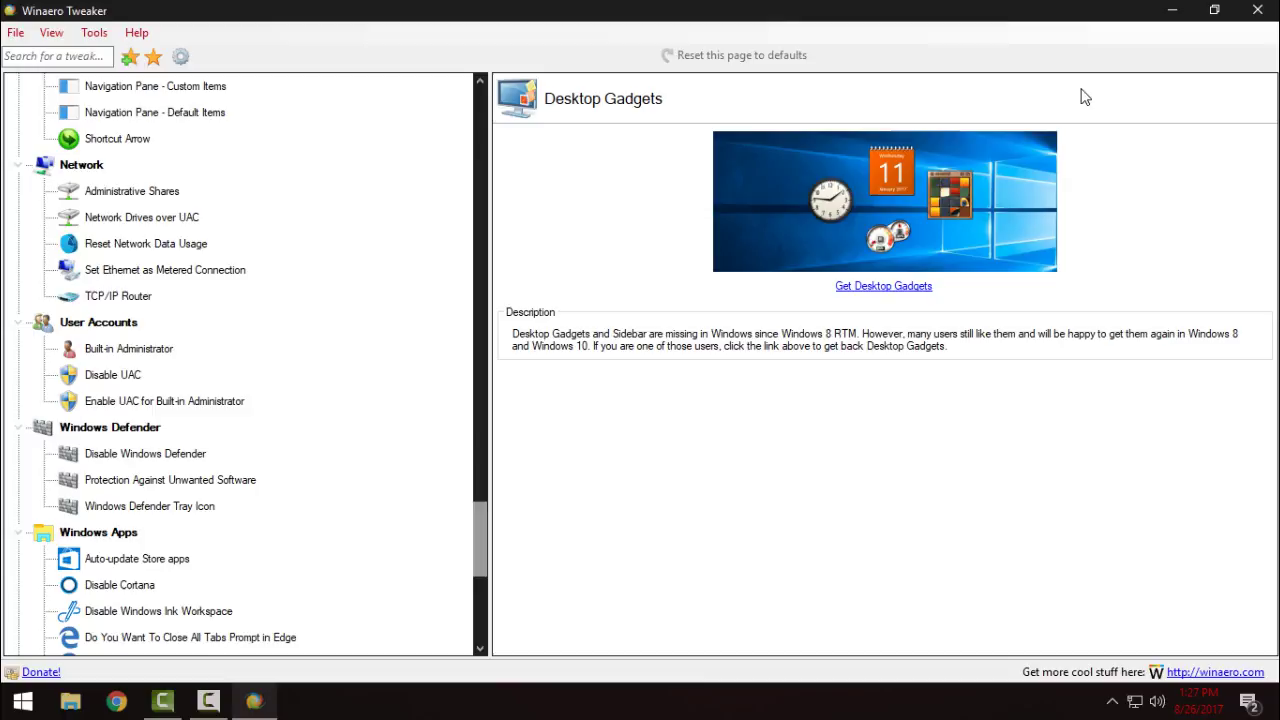
pyautogui.scroll(2, 1085, 96)
pyautogui.scroll(1, 1085, 96)
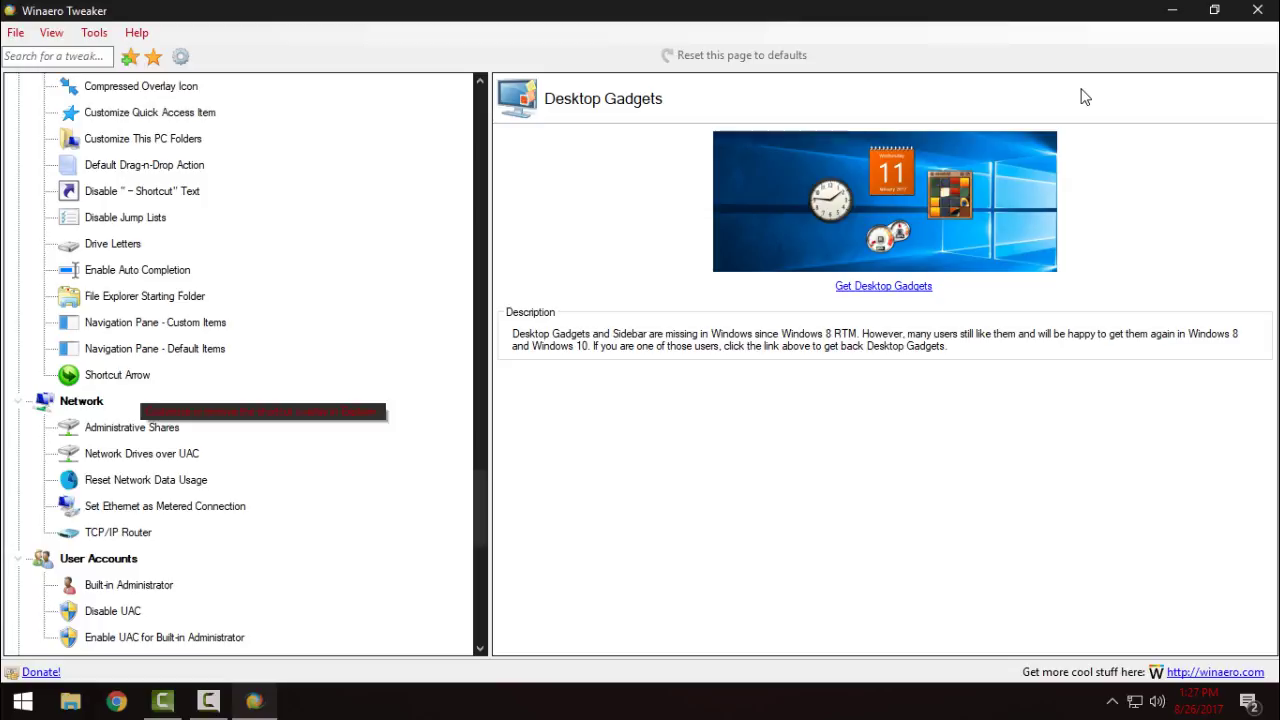
pyautogui.scroll(3, 1085, 96)
pyautogui.scroll(2, 1085, 96)
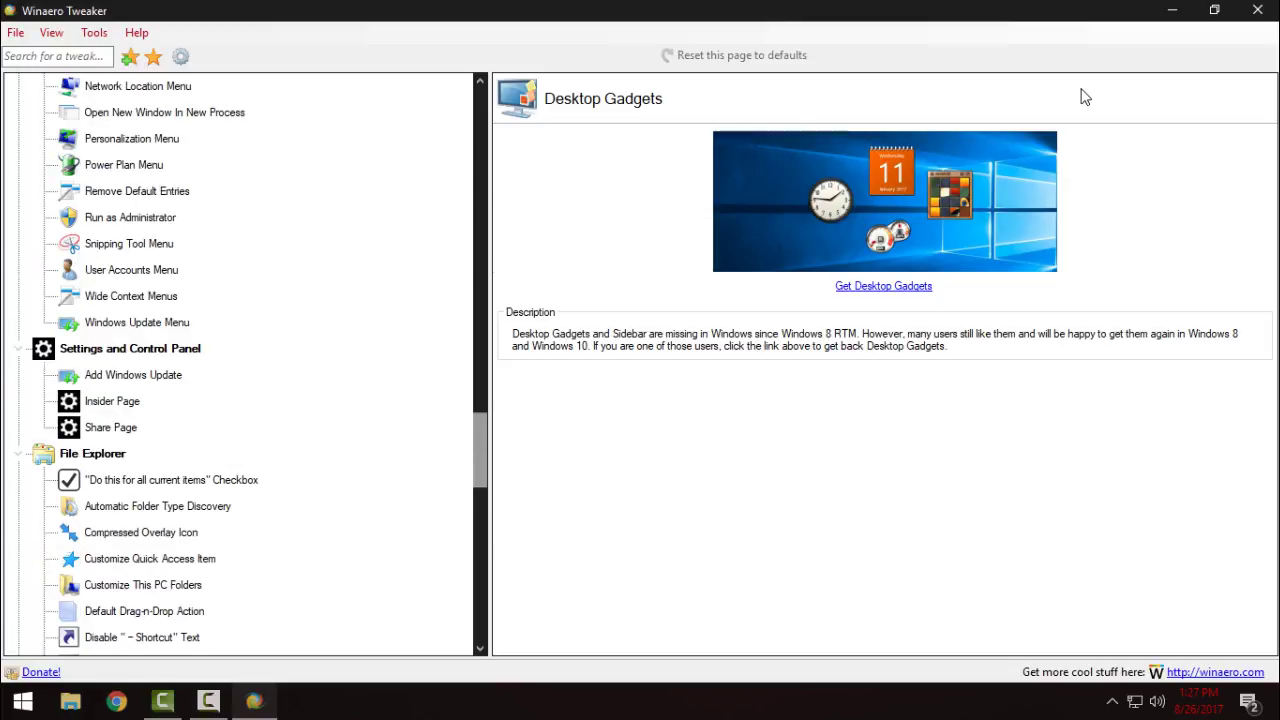
pyautogui.scroll(1, 1085, 96)
pyautogui.scroll(1, 1085, 96)
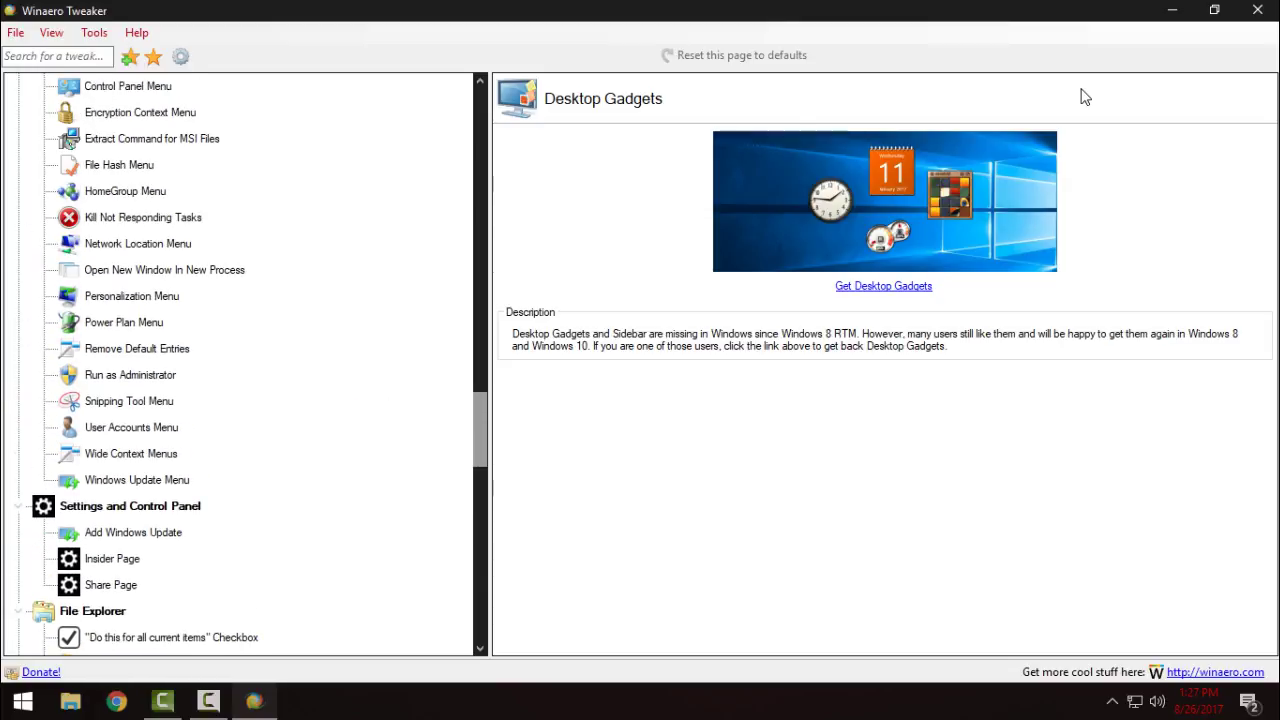
# - View the Run as Administrator page, enabled for .vbs, .msi and .ps1 files
pyautogui.click(130, 375)
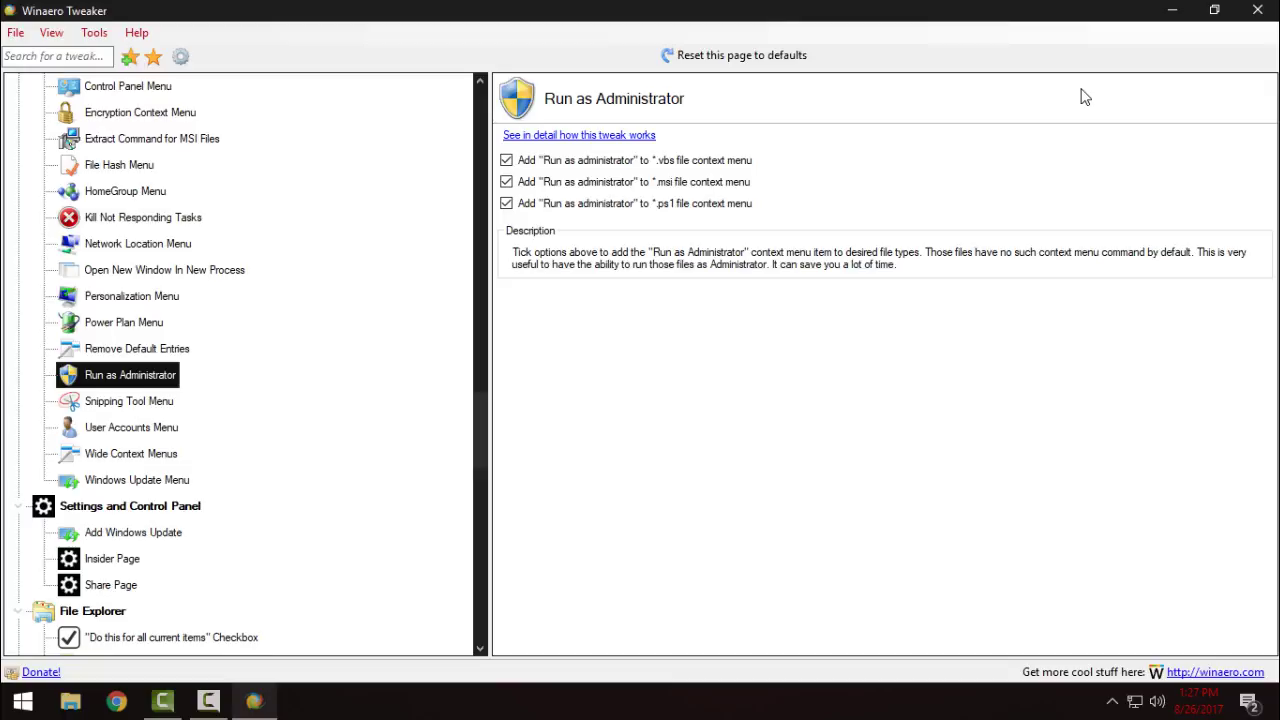
pyautogui.scroll(2, 240, 365)
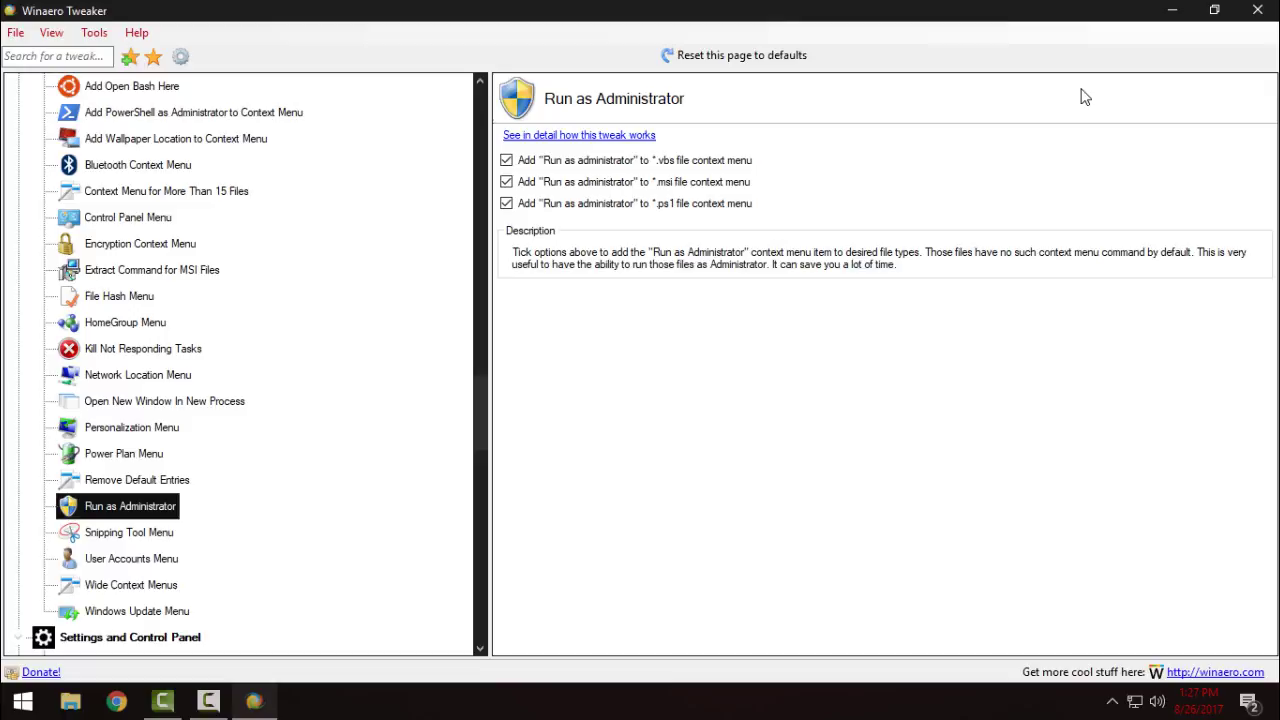
# - Jump to Kill Not Responding Tasks, focus its unticked option, and scroll the tree
pyautogui.press('k')
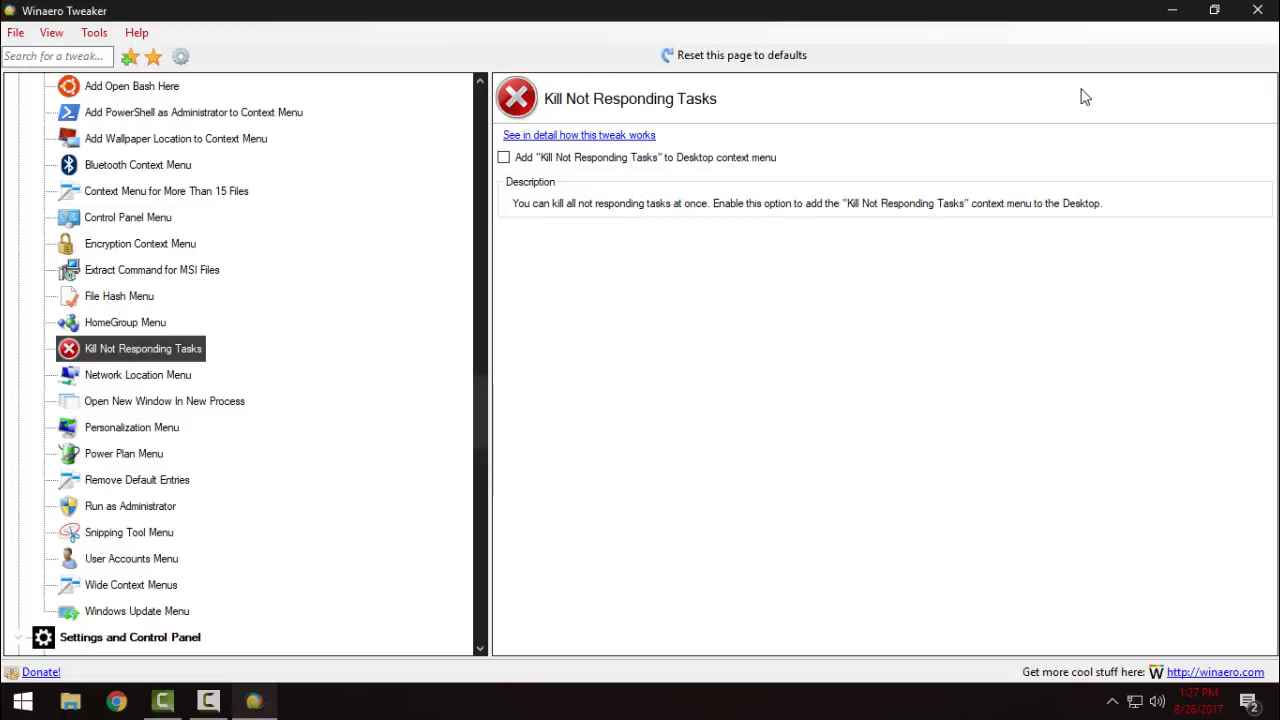
pyautogui.press('Tab')
pyautogui.scroll(1, 1085, 97)
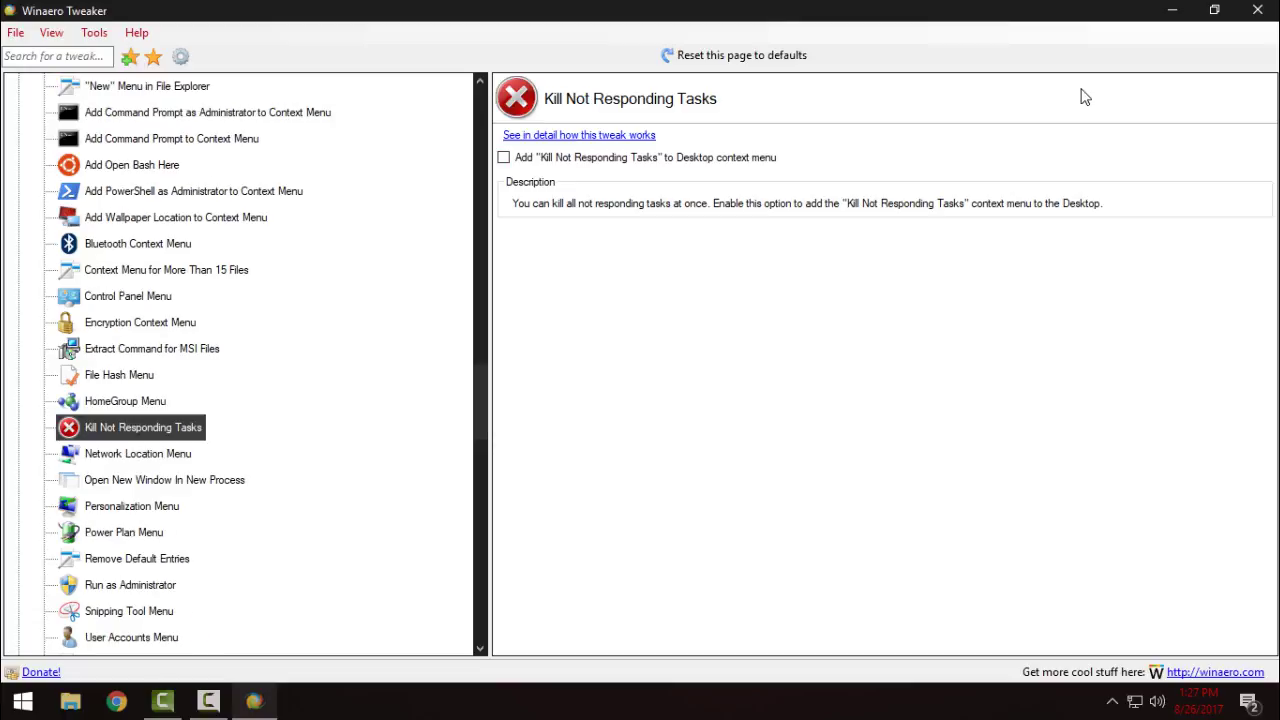
pyautogui.scroll(1, 1085, 97)
pyautogui.scroll(1, 1085, 97)
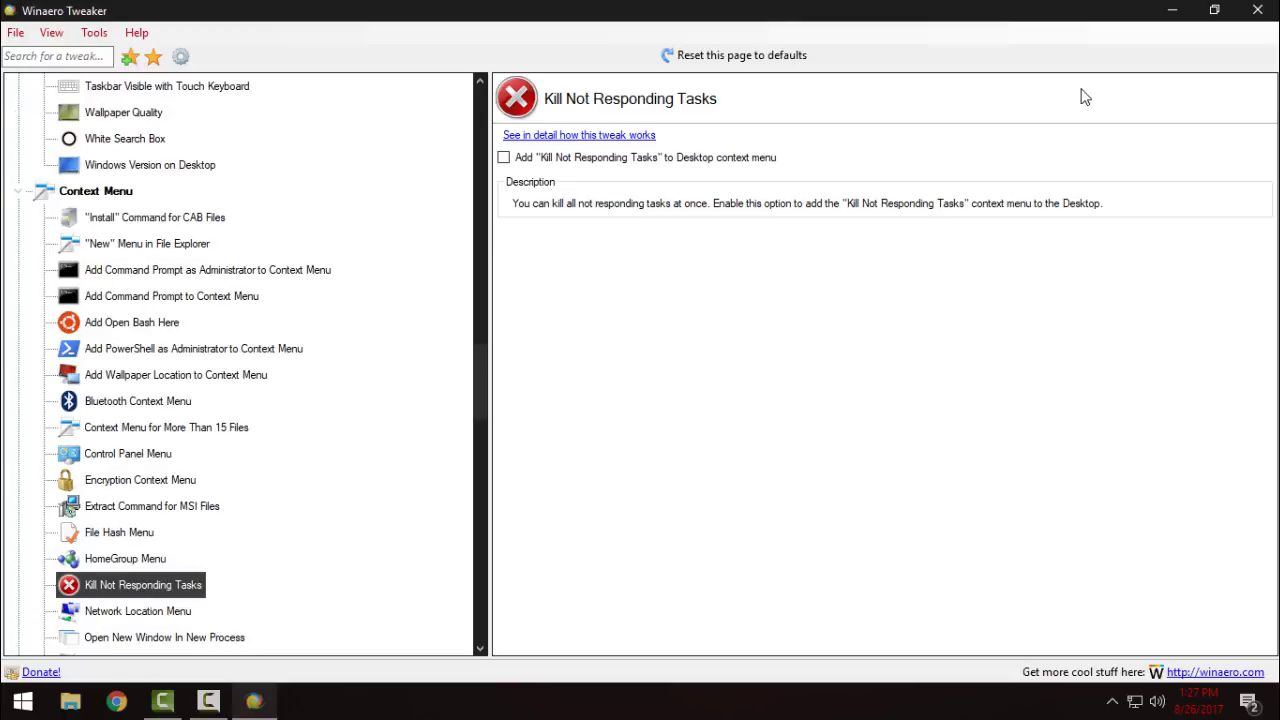
pyautogui.scroll(1, 1085, 97)
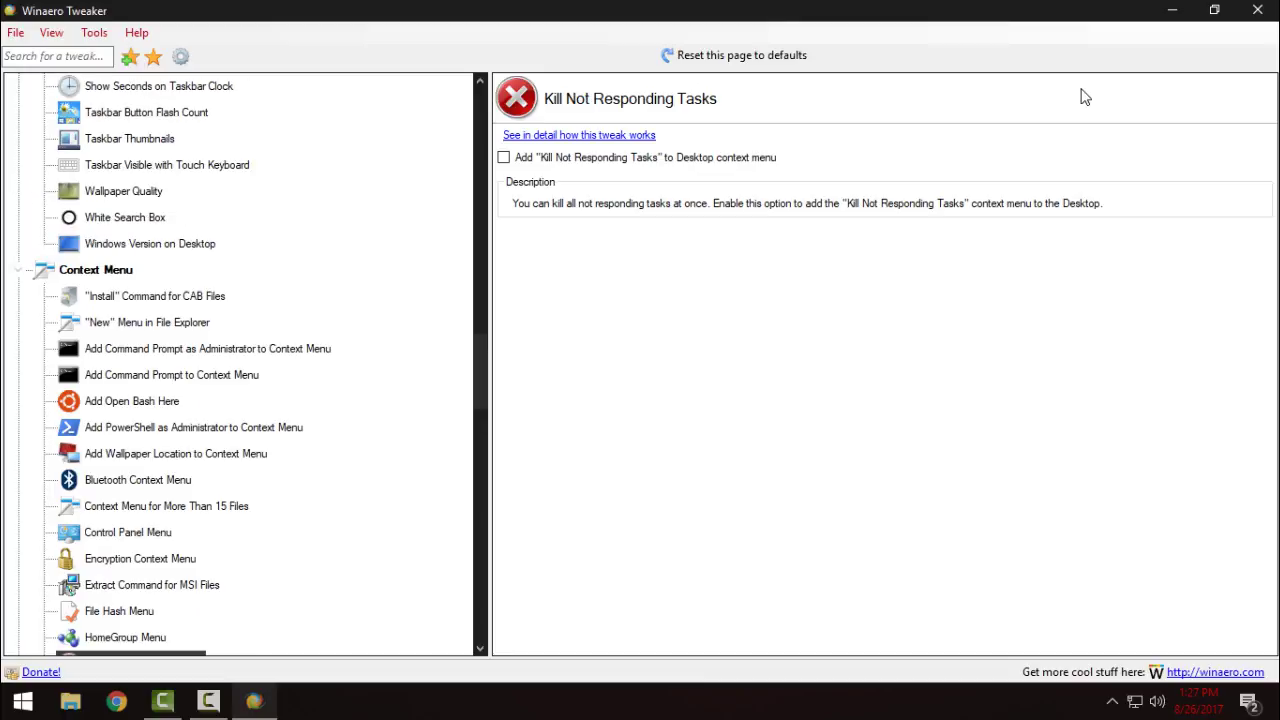
pyautogui.scroll(1, 1085, 97)
pyautogui.scroll(3, 1085, 97)
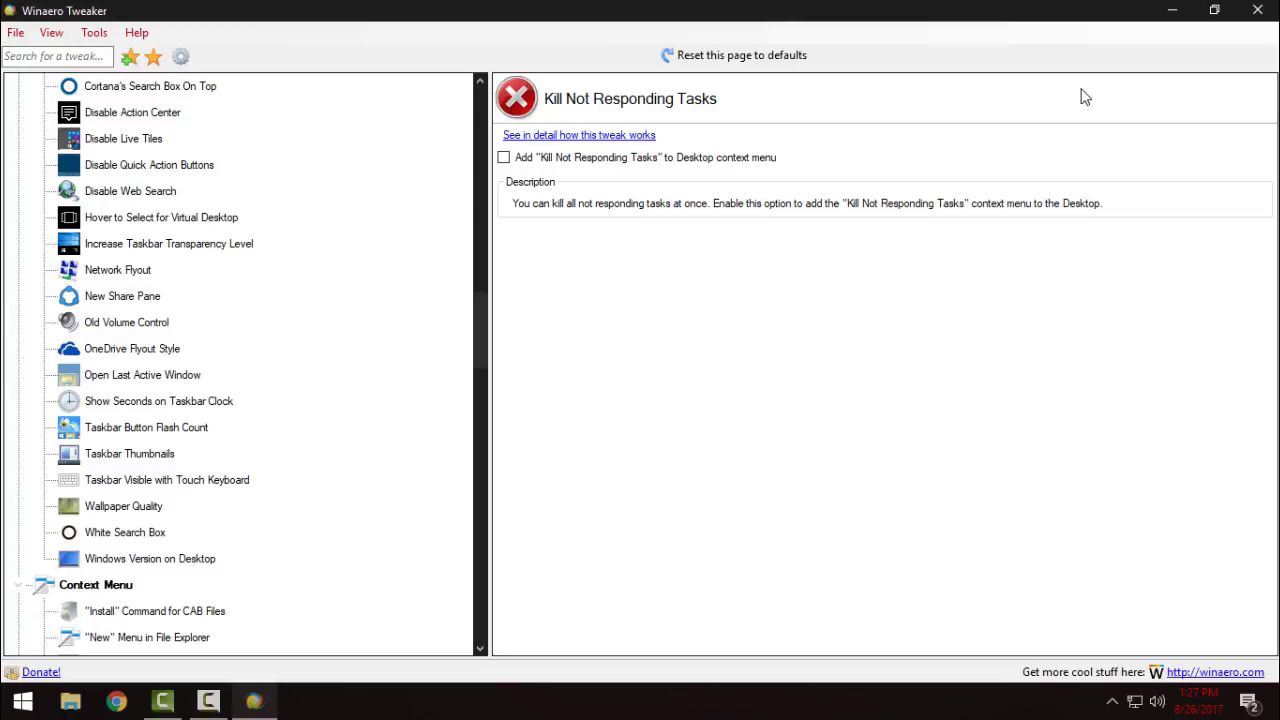
pyautogui.scroll(10, 1085, 97)
pyautogui.scroll(3, 1085, 97)
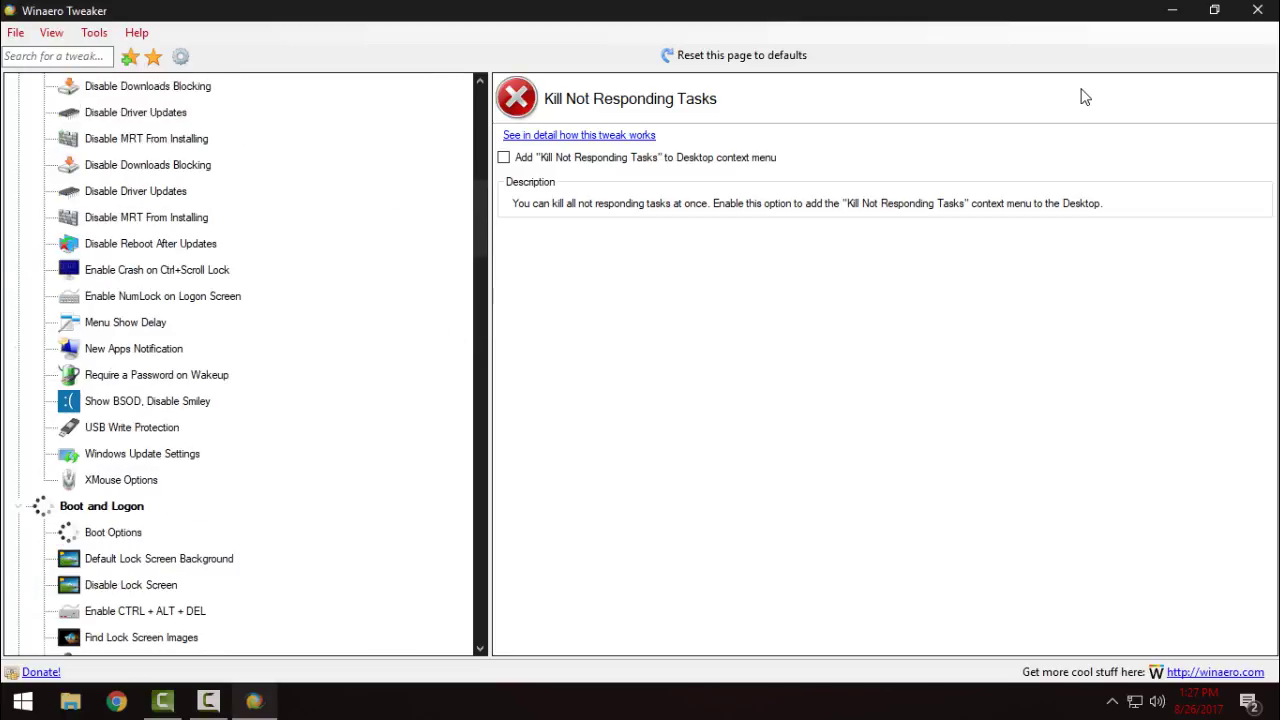
pyautogui.scroll(2, 1085, 97)
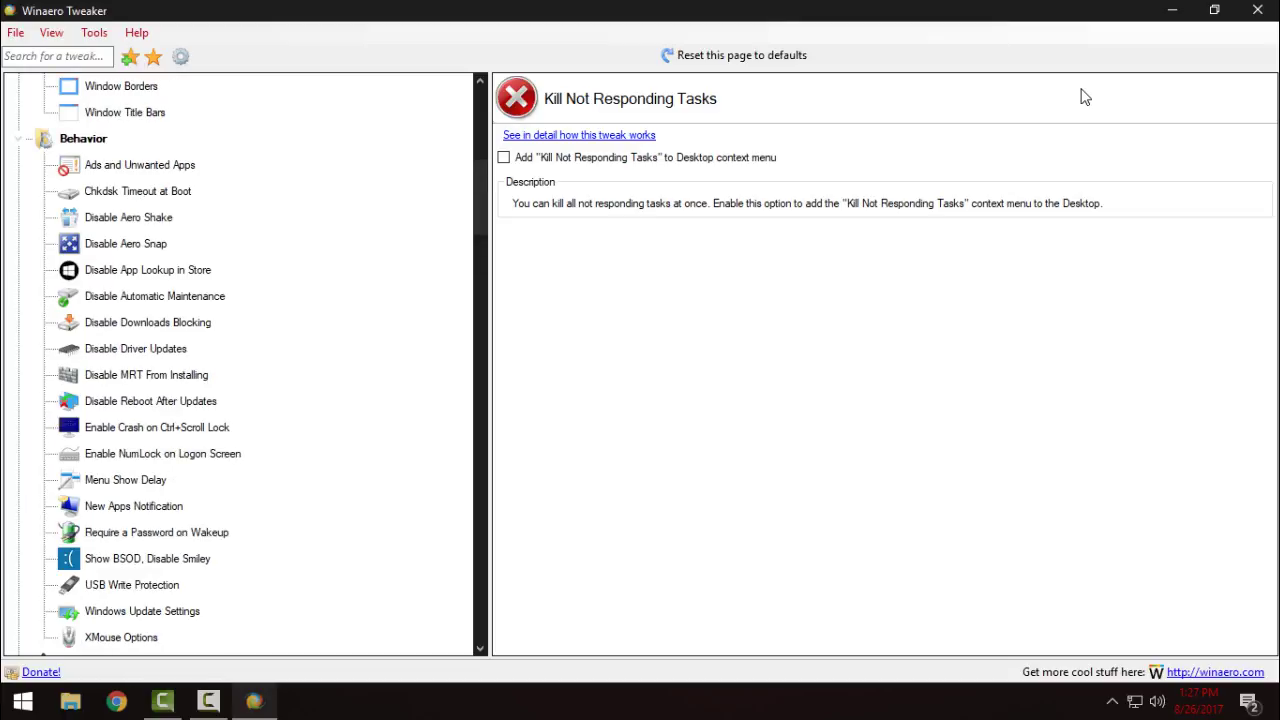
pyautogui.scroll(1, 1085, 97)
pyautogui.scroll(6, 1085, 97)
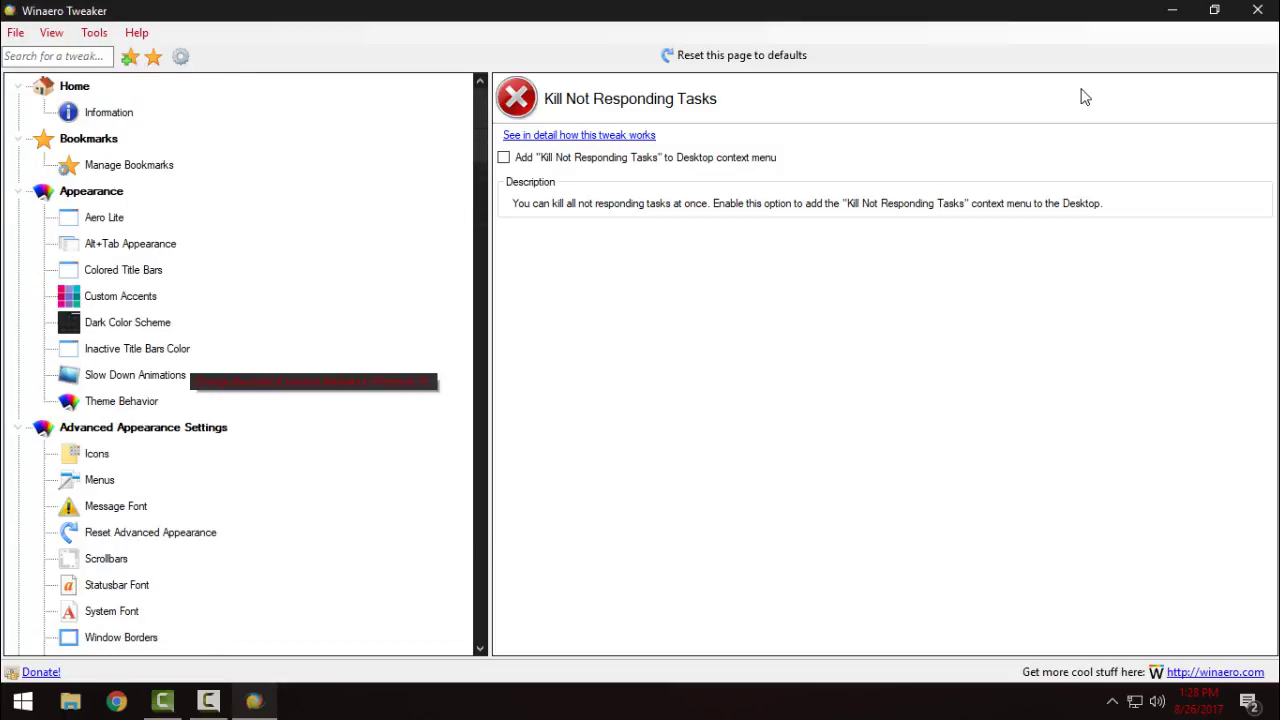
pyautogui.scroll(-4, 1085, 97)
pyautogui.scroll(-9, 1085, 97)
pyautogui.scroll(-5, 1085, 97)
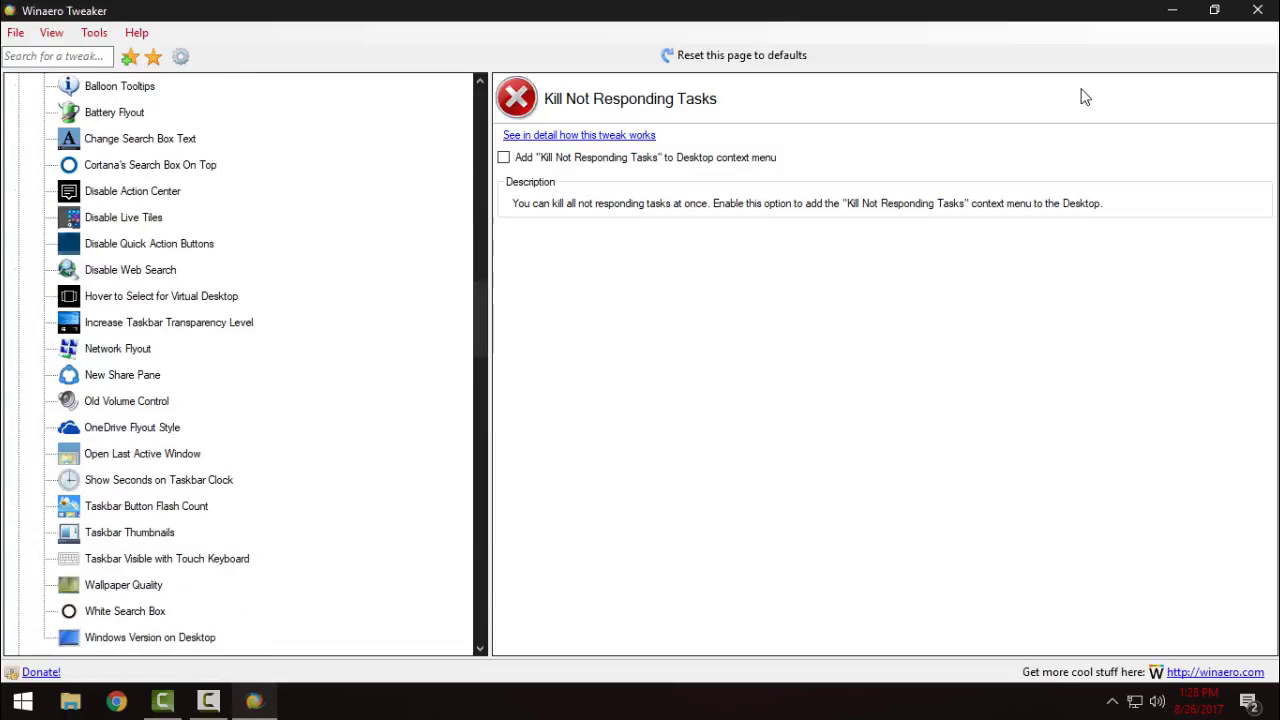
# - Restore, move and re-maximize the window, then scroll the tree down
pyautogui.press('super+Down')
pyautogui.moveTo(419, 84); pyautogui.dragTo(612, 111)
pyautogui.doubleClick(612, 111)
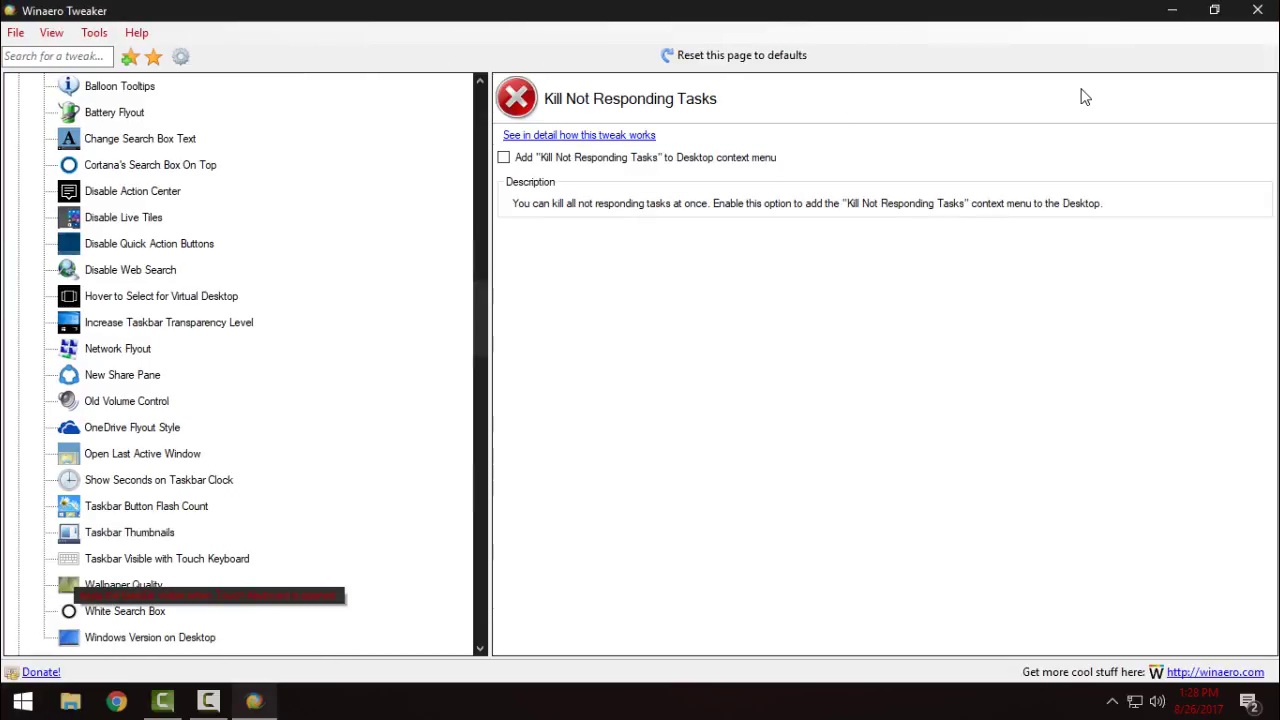
pyautogui.scroll(-4, 1085, 97)
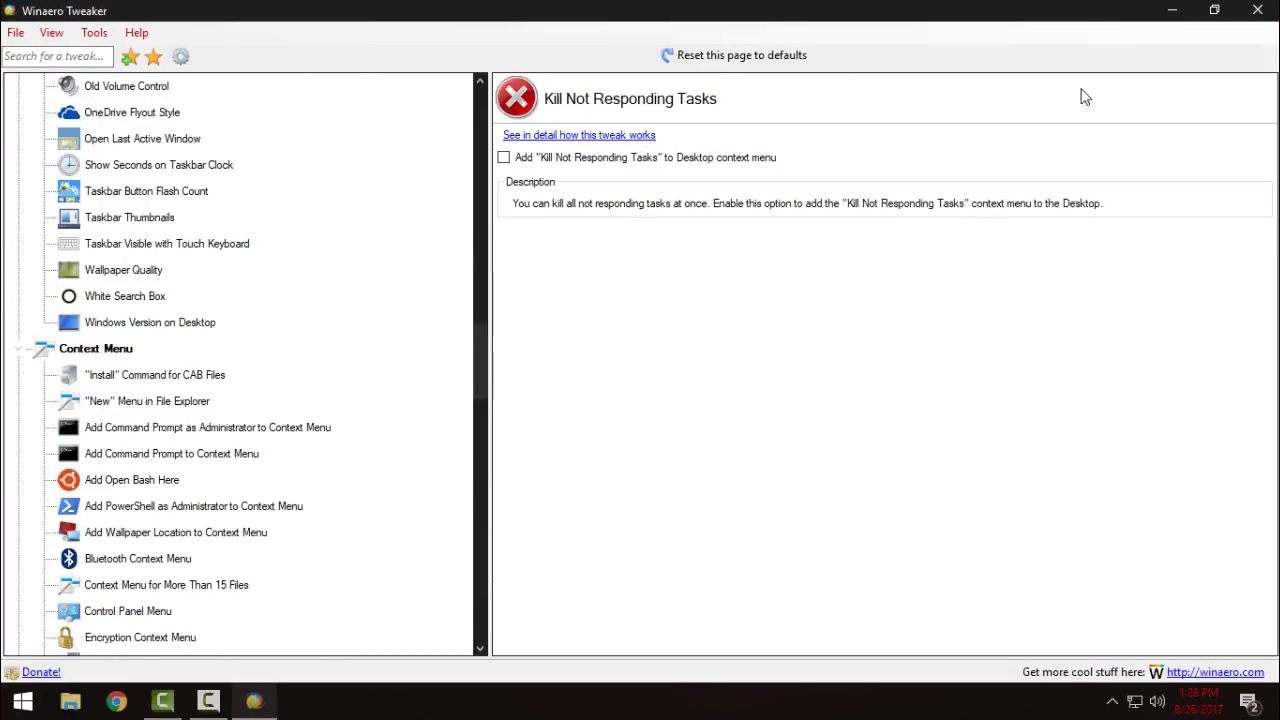
pyautogui.scroll(-8, 1085, 97)
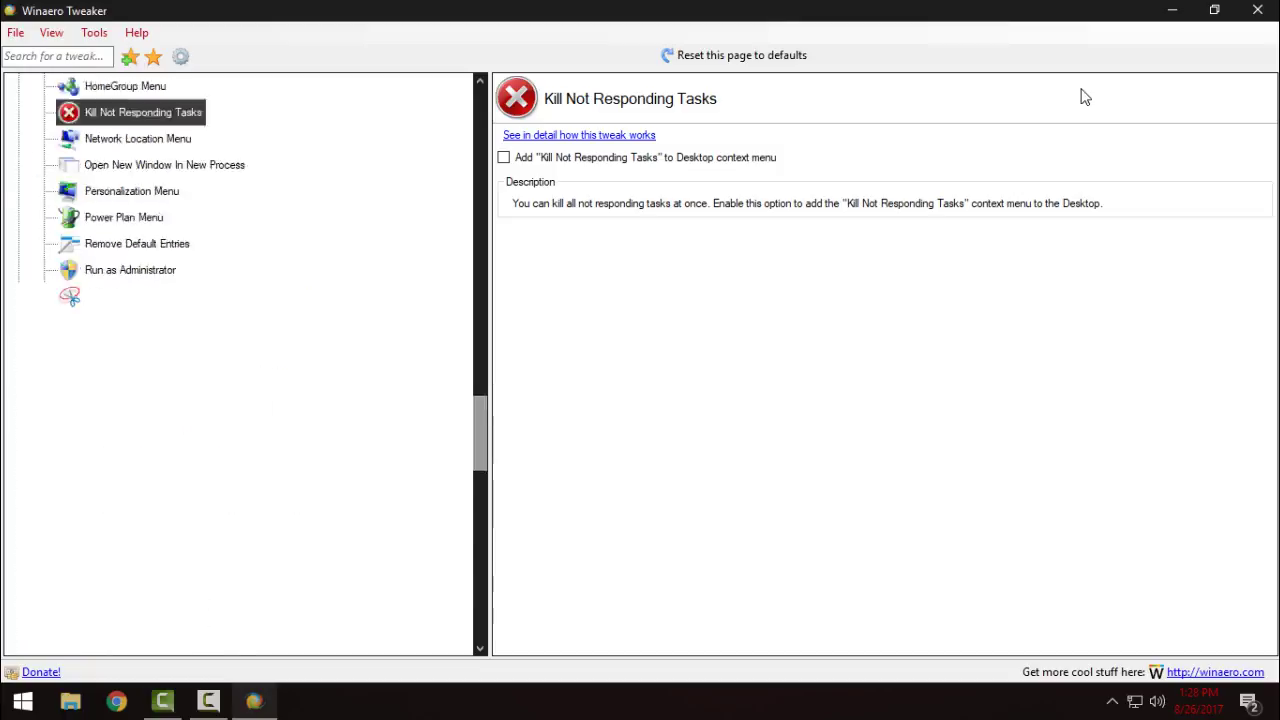
pyautogui.scroll(-10, 1085, 97)
pyautogui.scroll(-2, 1085, 97)
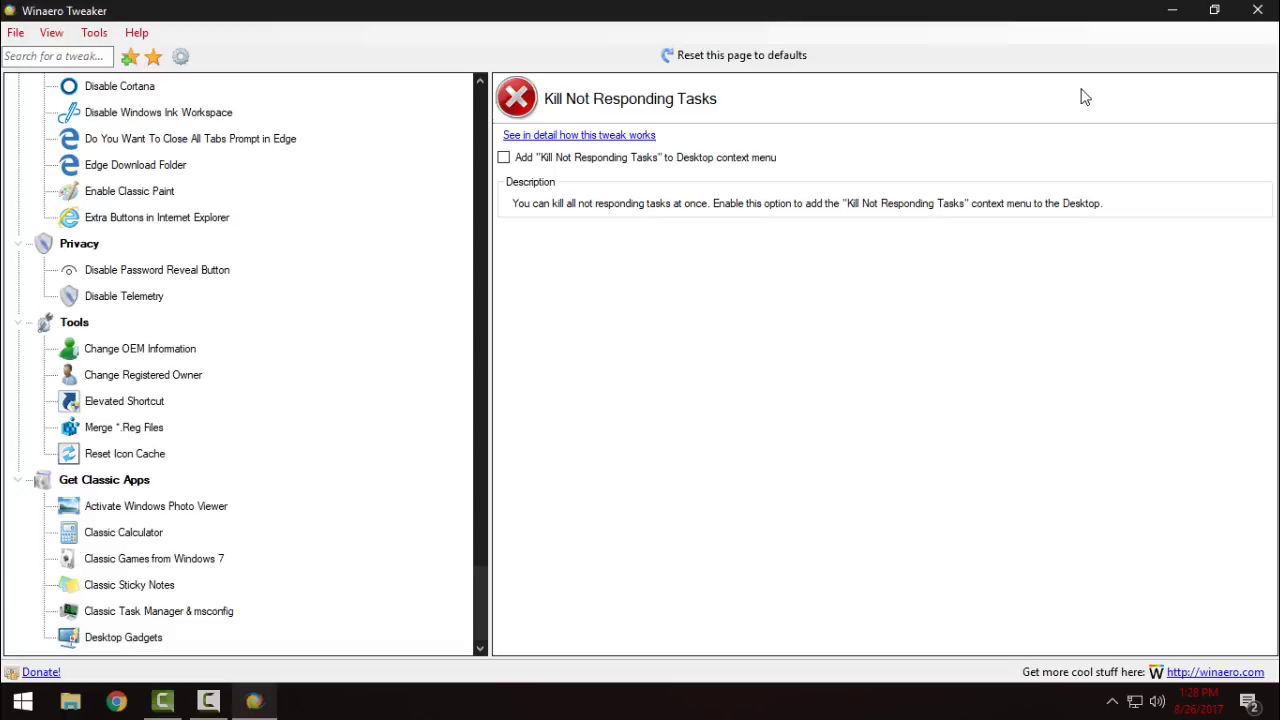
# - Open Activate Windows Photo Viewer under Get Classic Apps and focus its Activate option
pyautogui.click(215, 507)
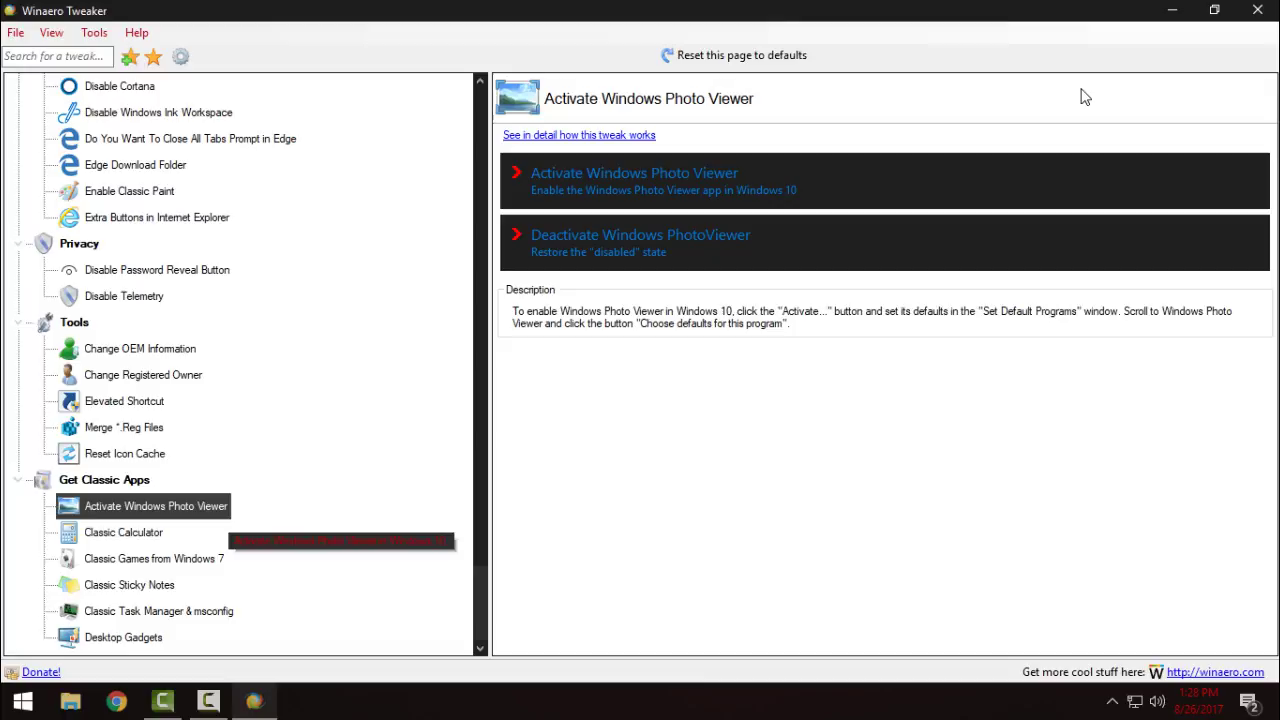
pyautogui.press('Tab')
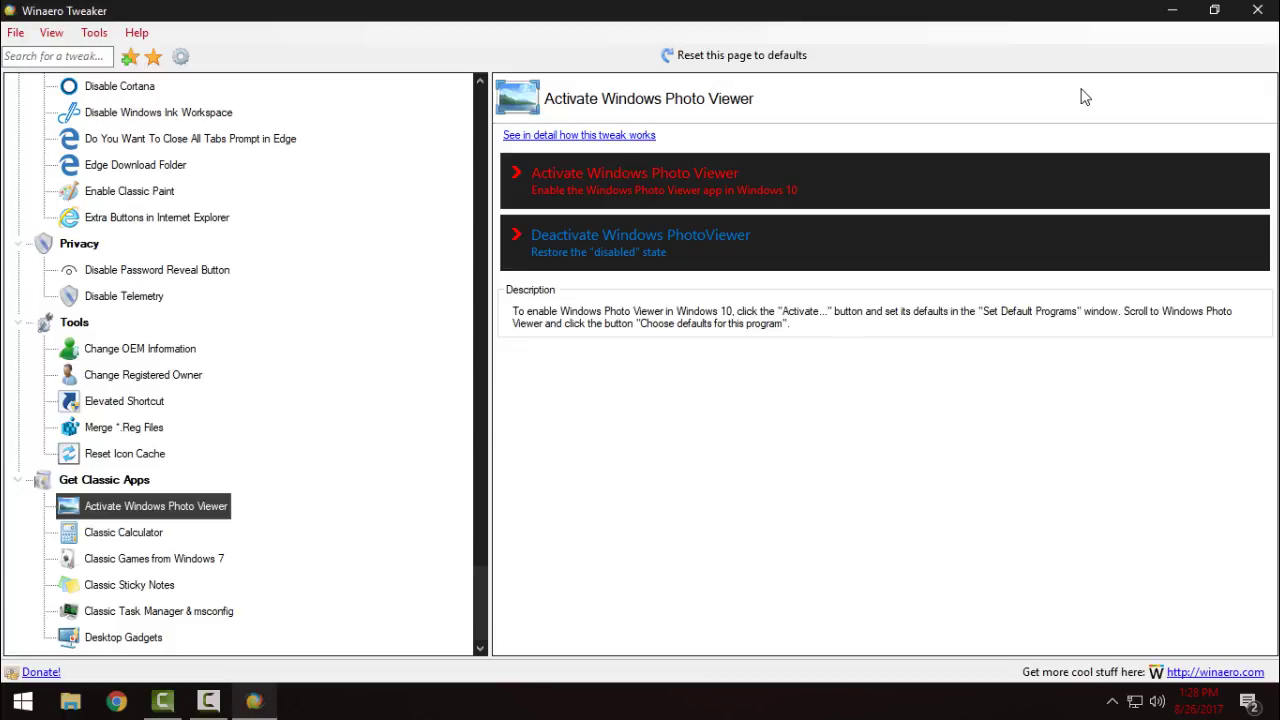
# - Restore the maximized Winaero Tweaker window to a smaller size over the desktop with Win+Down
pyautogui.press('super+Down')
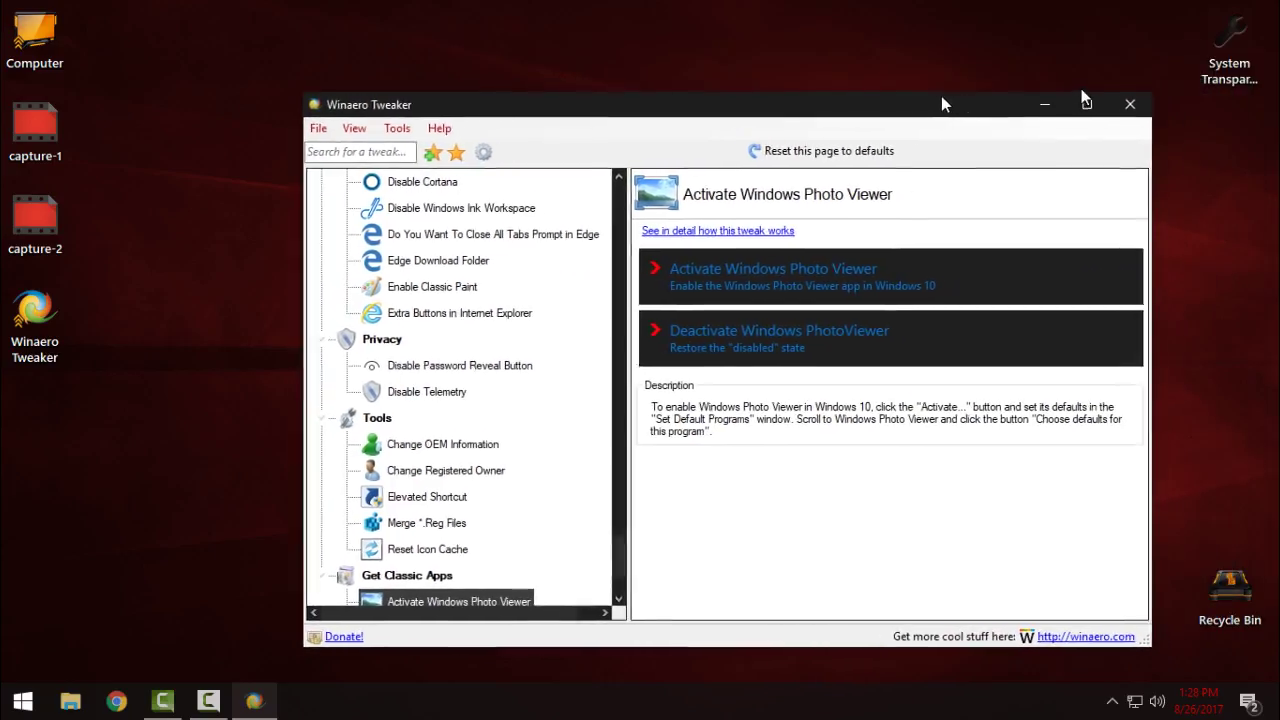